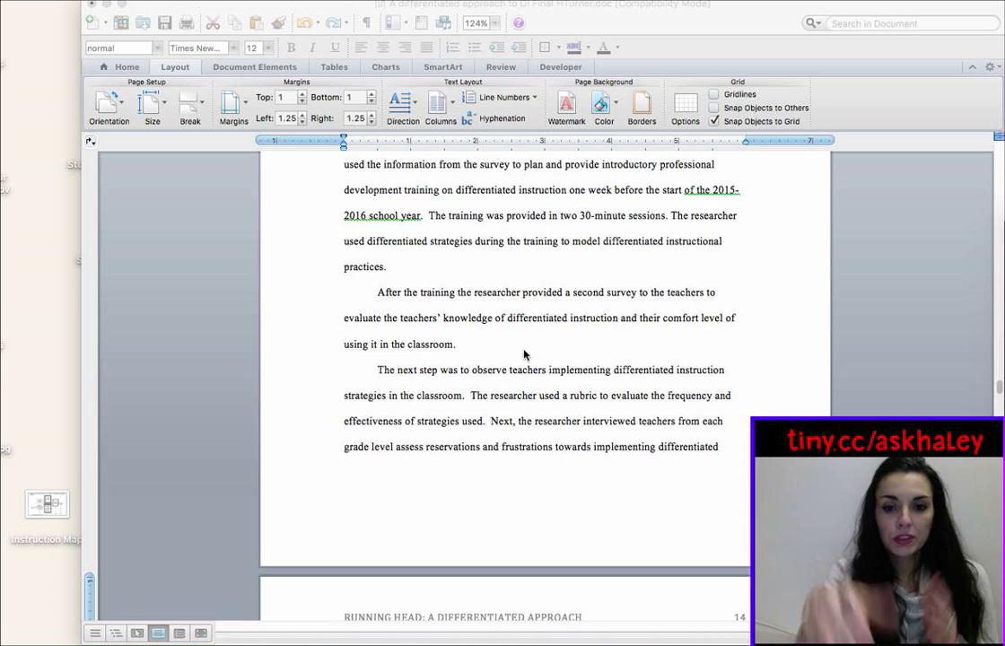
Scroll to the end of the References list and place the cursor after the final 'Guilford Press' entry
{"action": "scroll", "coordinate": [525, 354], "scroll_direction": "down", "scroll_amount": 1}
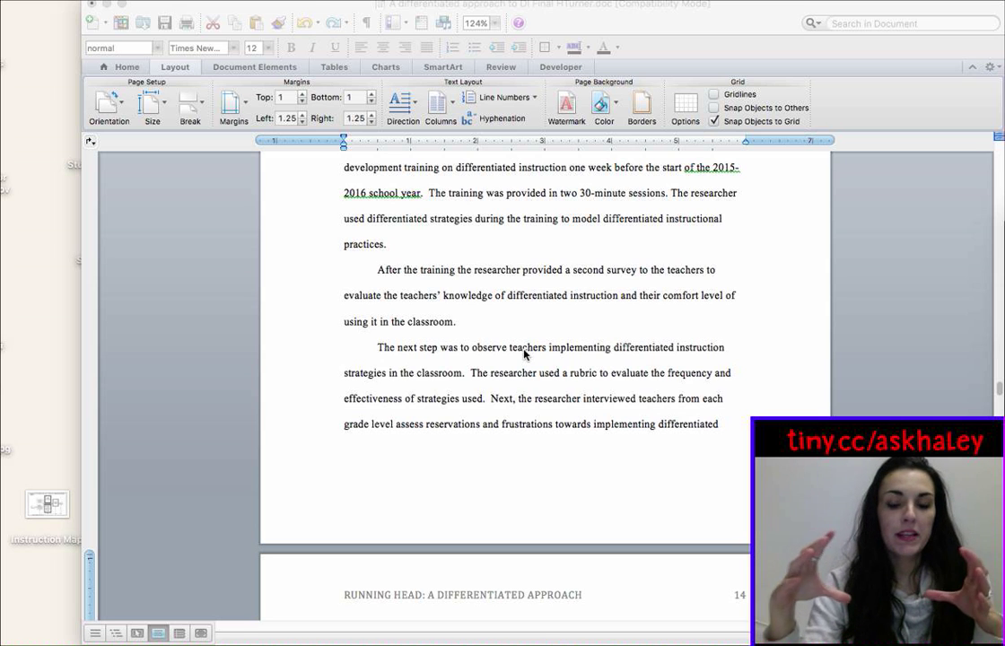
{"action": "scroll", "coordinate": [525, 354], "scroll_direction": "down", "scroll_amount": 10}
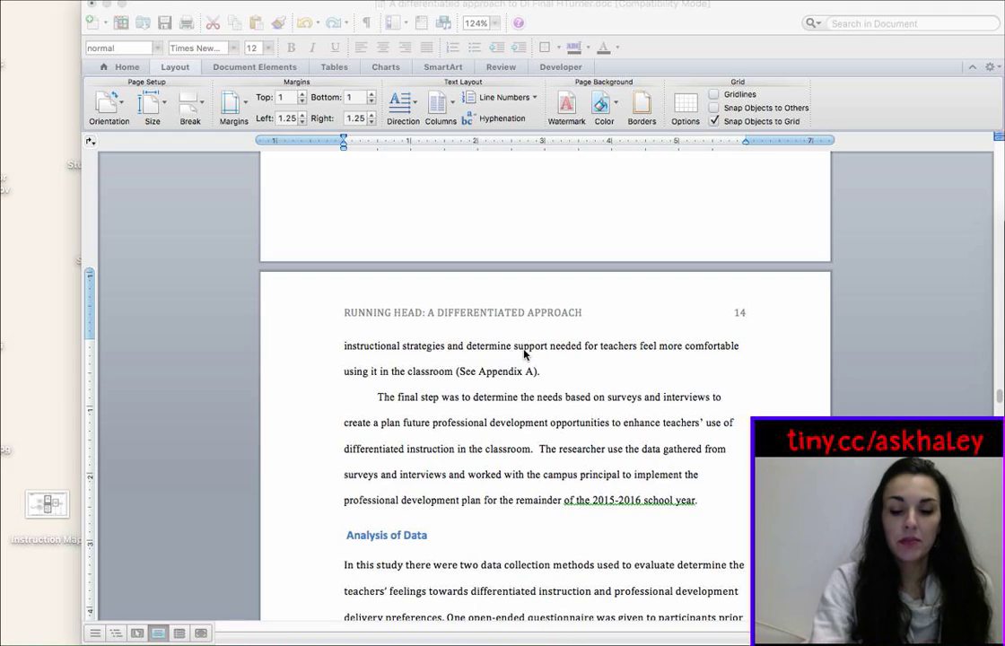
{"action": "scroll", "coordinate": [525, 354], "scroll_direction": "down", "scroll_amount": 10}
{"action": "scroll", "coordinate": [524, 355], "scroll_direction": "down", "scroll_amount": 20}
{"action": "scroll", "coordinate": [525, 354], "scroll_direction": "down", "scroll_amount": 20}
{"action": "scroll", "coordinate": [524, 355], "scroll_direction": "down", "scroll_amount": 20}
{"action": "left_click", "coordinate": [634, 437]}
{"action": "left_click", "coordinate": [625, 415]}
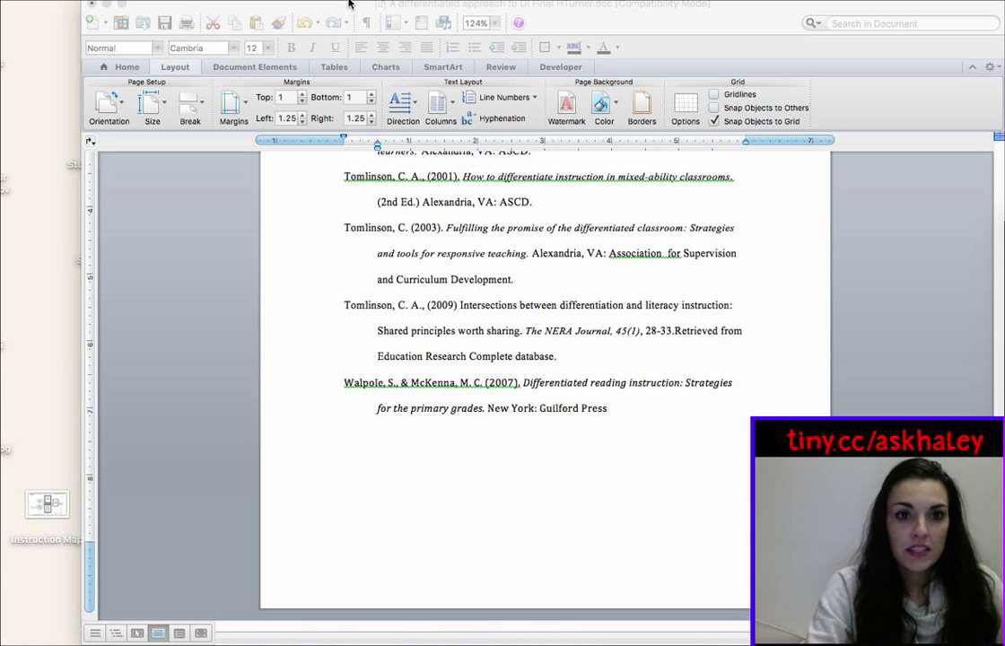
Insert a Section Break (Next Page) after the references, creating blank page 24 as section 2
{"action": "left_click", "coordinate": [273, 109]}
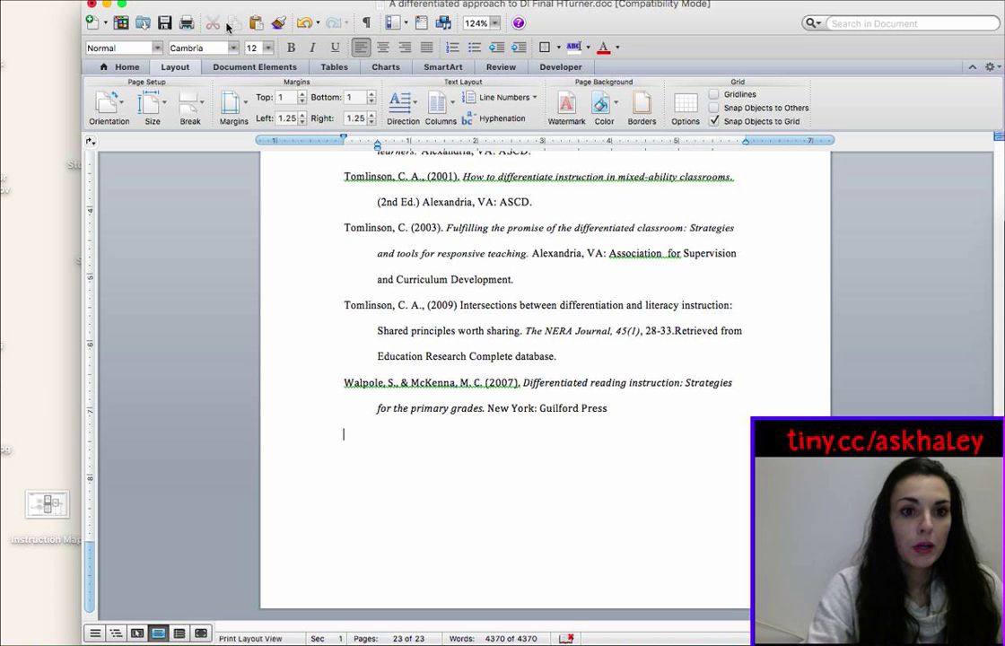
{"action": "left_click", "coordinate": [144, 0]}
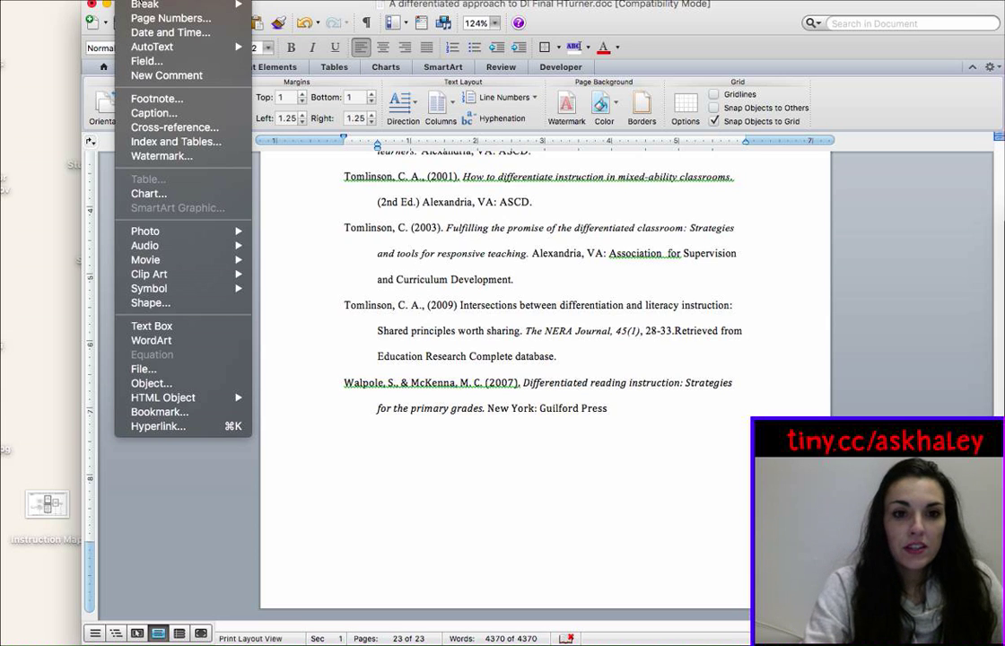
{"action": "mouse_move", "coordinate": [140, 8]}
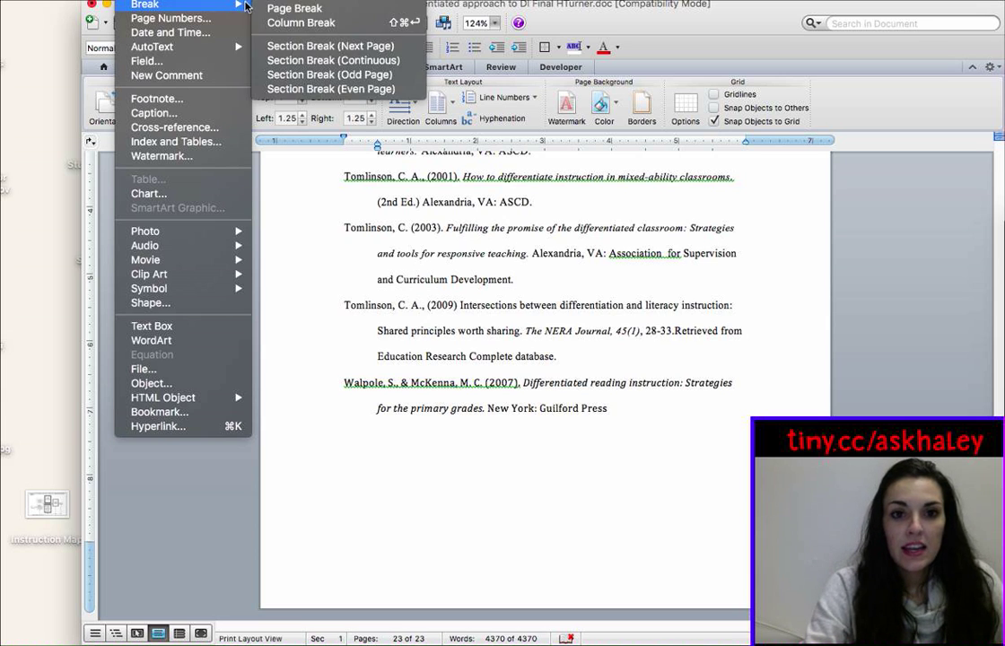
{"action": "left_click", "coordinate": [302, 46]}
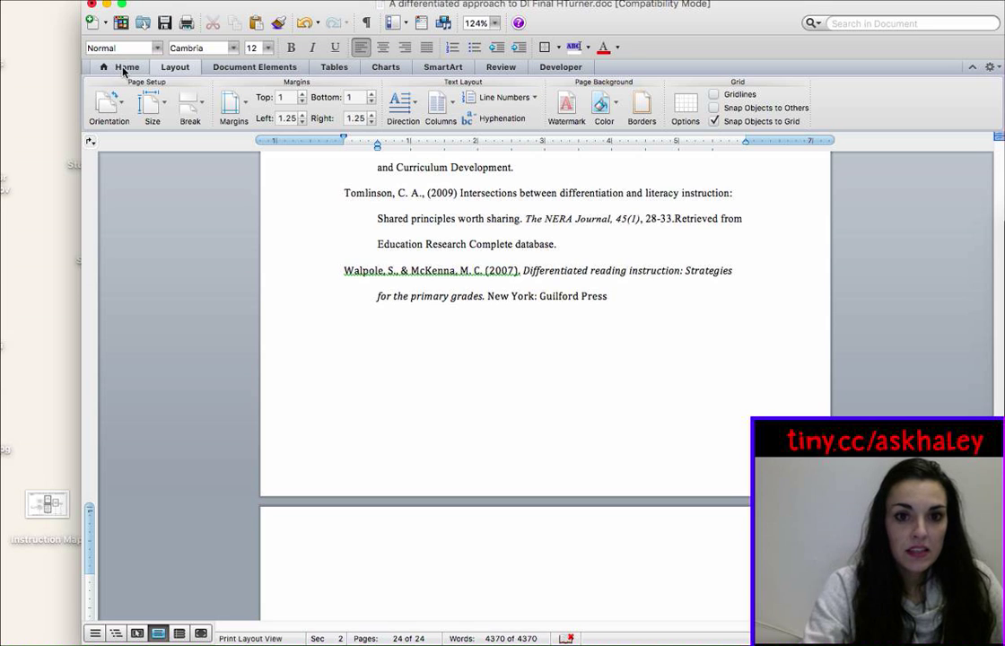
Set section 2's orientation to Landscape, keeping the reference pages portrait
{"action": "left_click", "coordinate": [127, 71]}
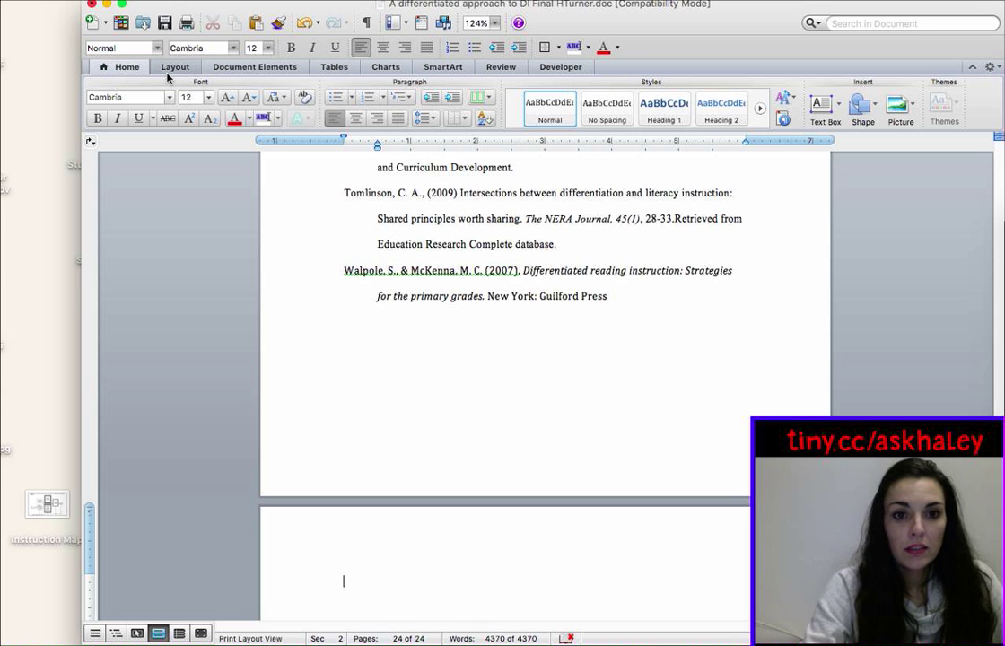
{"action": "left_click", "coordinate": [166, 78]}
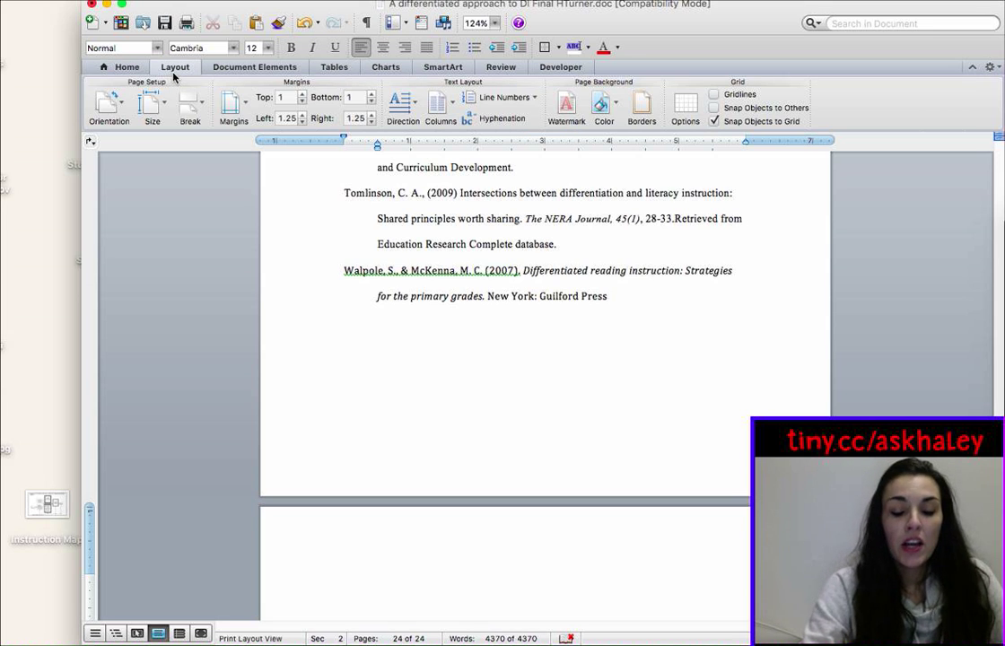
{"action": "left_click", "coordinate": [105, 104]}
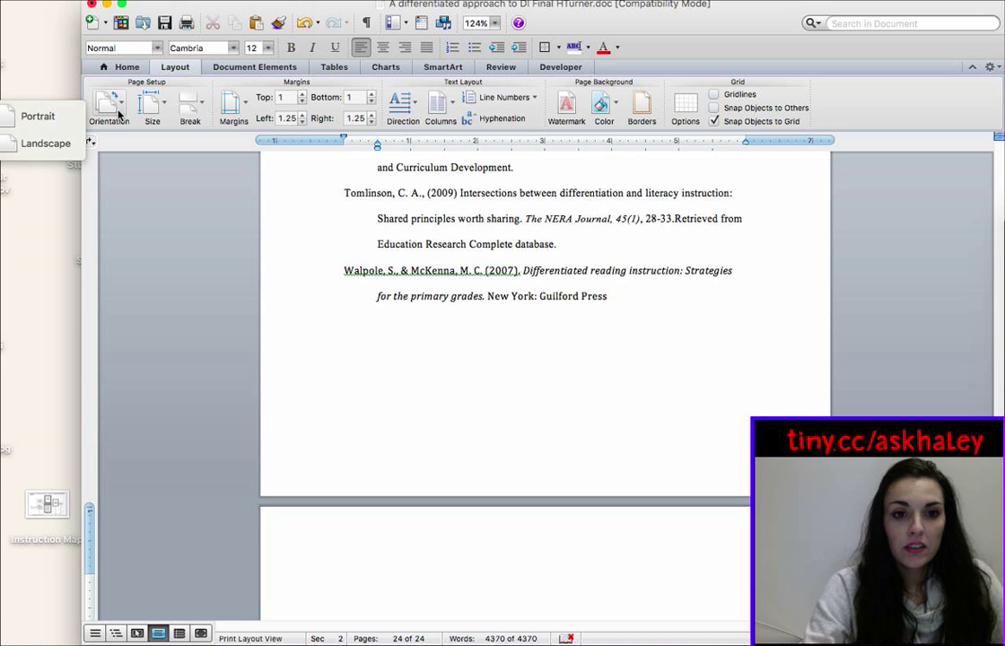
{"action": "left_click", "coordinate": [68, 144]}
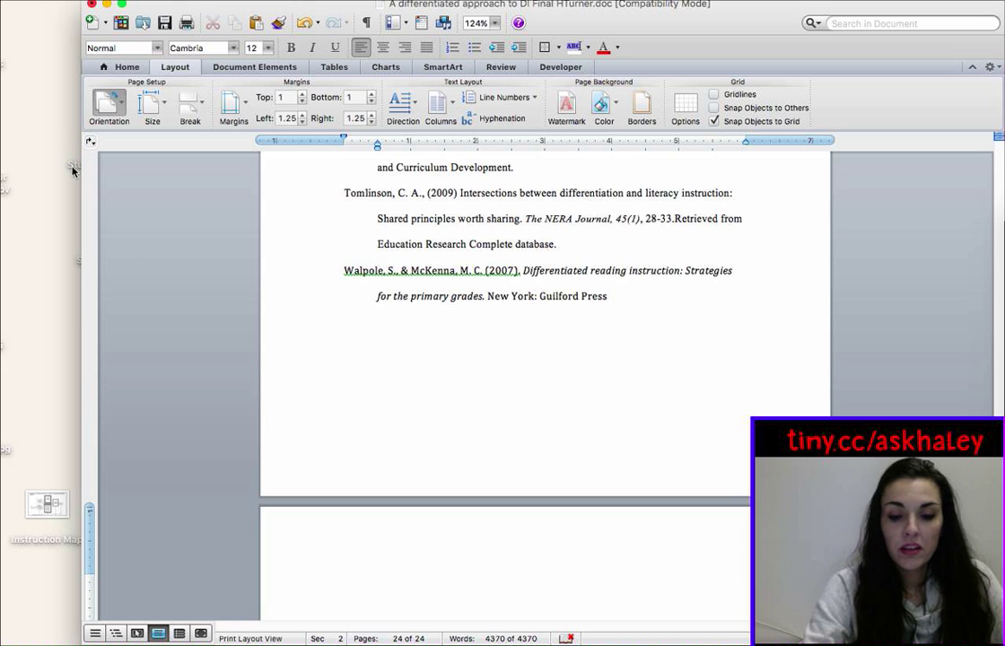
{"action": "left_click", "coordinate": [116, 112]}
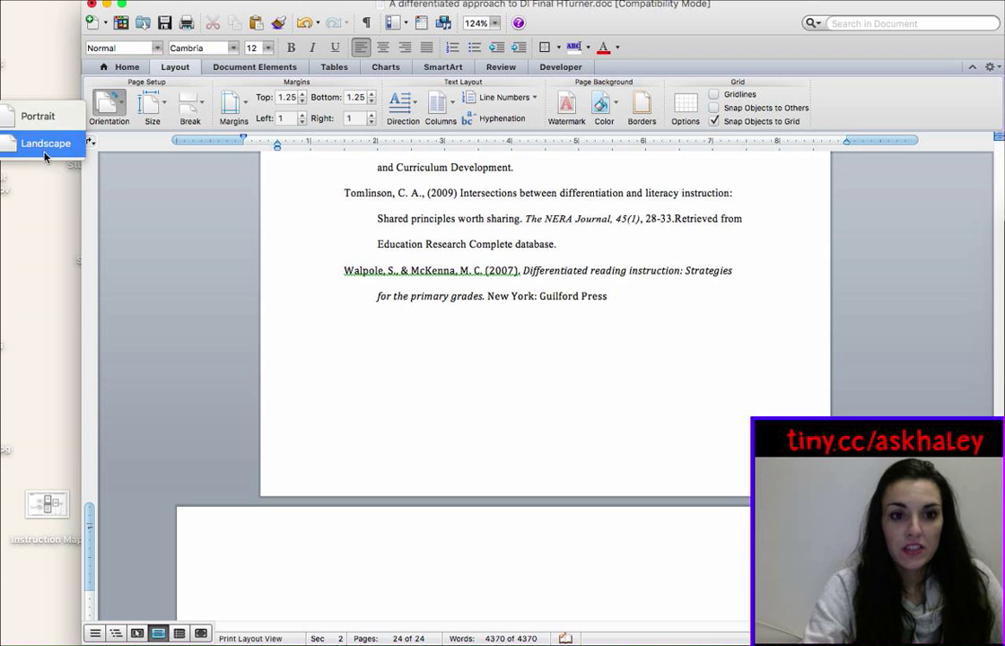
{"action": "left_click", "coordinate": [235, 408]}
{"action": "scroll", "coordinate": [269, 476], "scroll_direction": "down", "scroll_amount": 1}
{"action": "scroll", "coordinate": [288, 507], "scroll_direction": "down", "scroll_amount": 5}
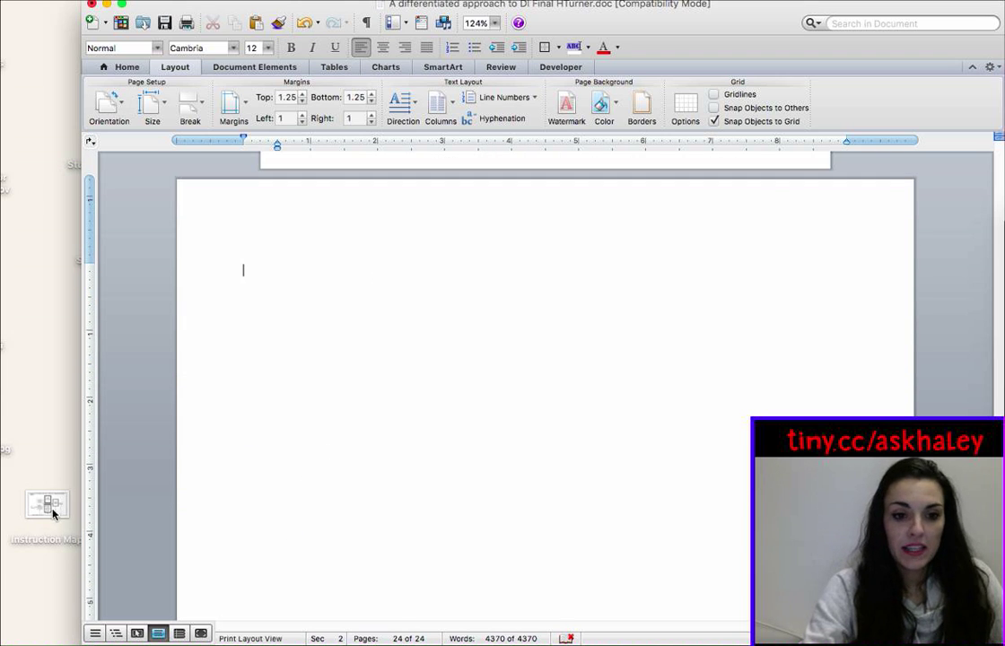
Drag the Instruction Map flowchart onto landscape page 24 and enlarge it to fill the page width
{"action": "left_click_drag", "start_coordinate": [50, 513], "coordinate": [328, 399]}
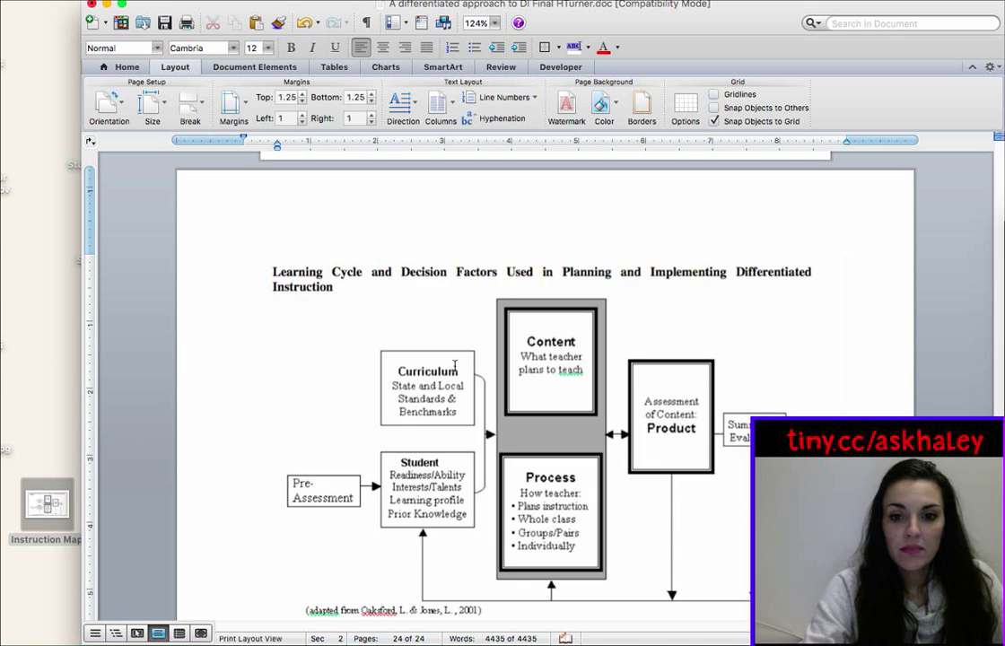
{"action": "scroll", "coordinate": [485, 381], "scroll_direction": "down", "scroll_amount": 3}
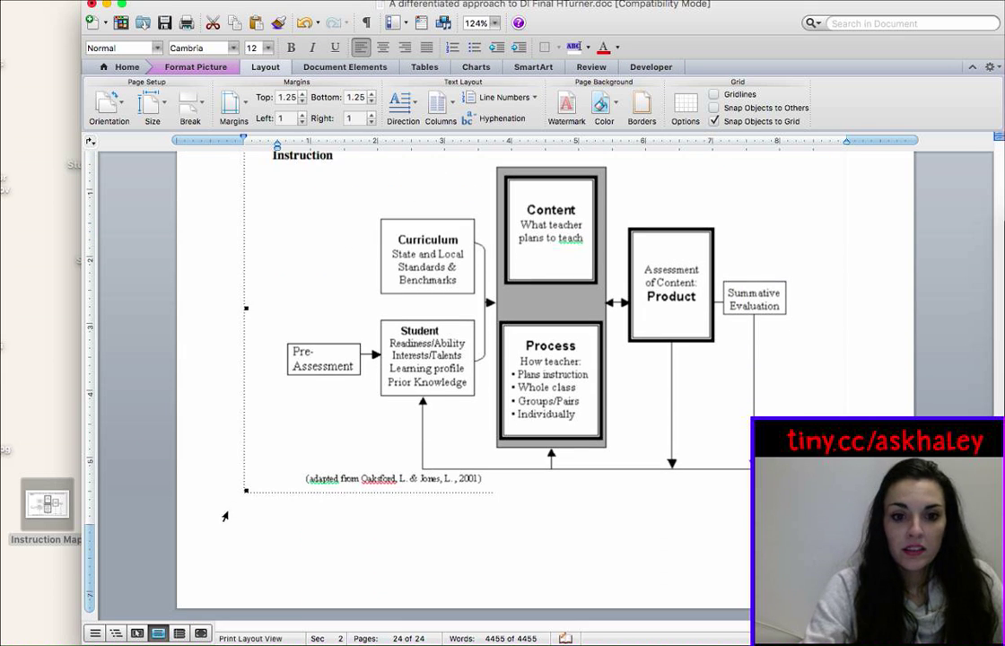
{"action": "left_click_drag", "start_coordinate": [246, 490], "coordinate": [206, 524]}
{"action": "left_click_drag", "start_coordinate": [475, 314], "coordinate": [480, 315]}
{"action": "left_click", "coordinate": [366, 531]}
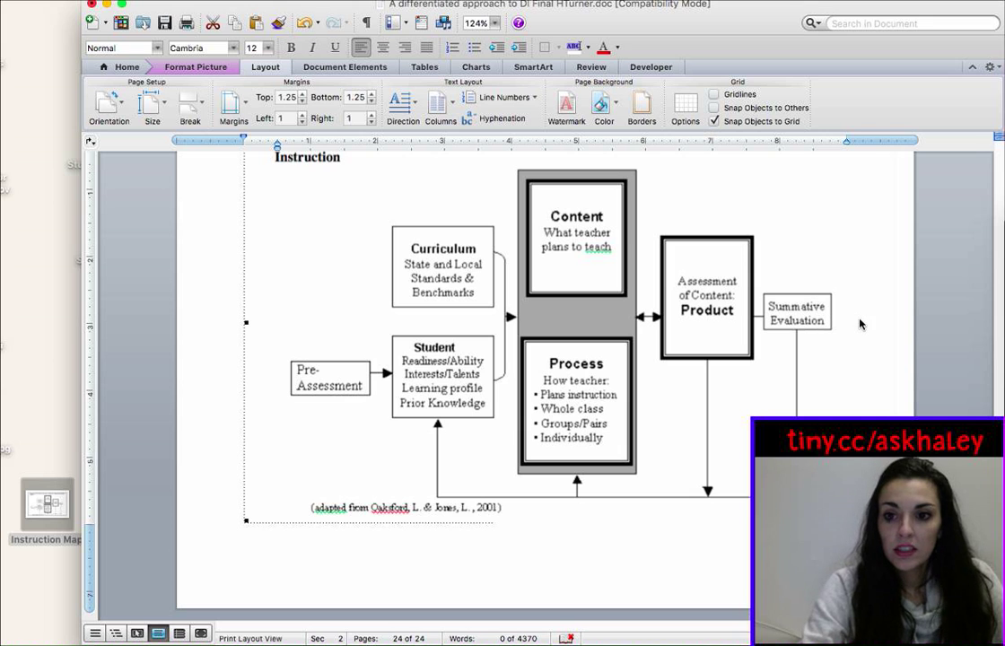
{"action": "scroll", "coordinate": [392, 451], "scroll_direction": "up", "scroll_amount": 5}
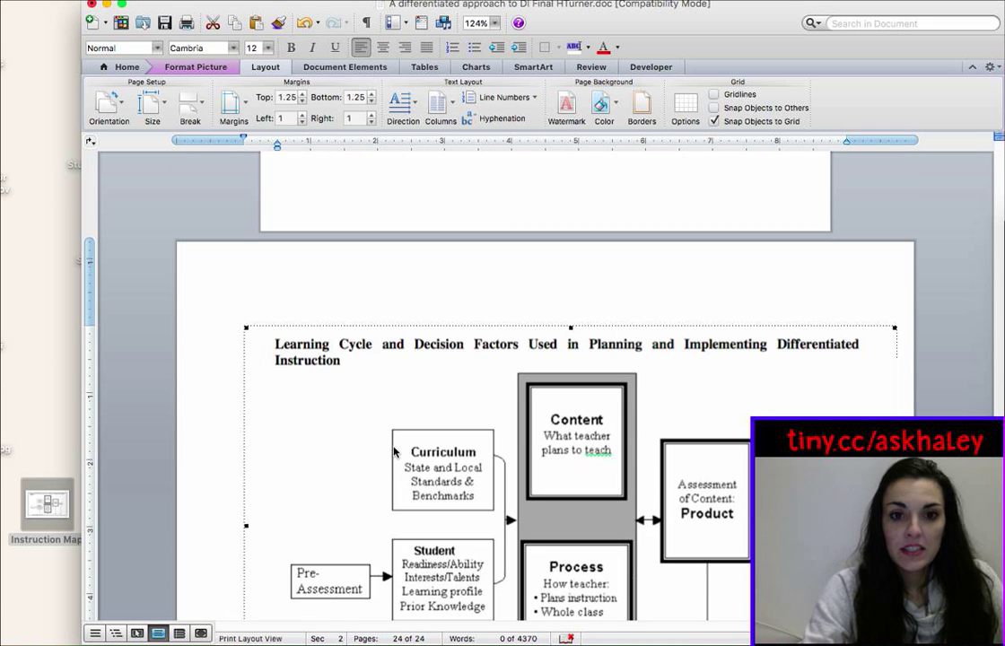
{"action": "double_click", "coordinate": [278, 294]}
{"action": "double_click", "coordinate": [250, 297]}
{"action": "left_click", "coordinate": [240, 306]}
{"action": "key", "text": "shift+Return"}
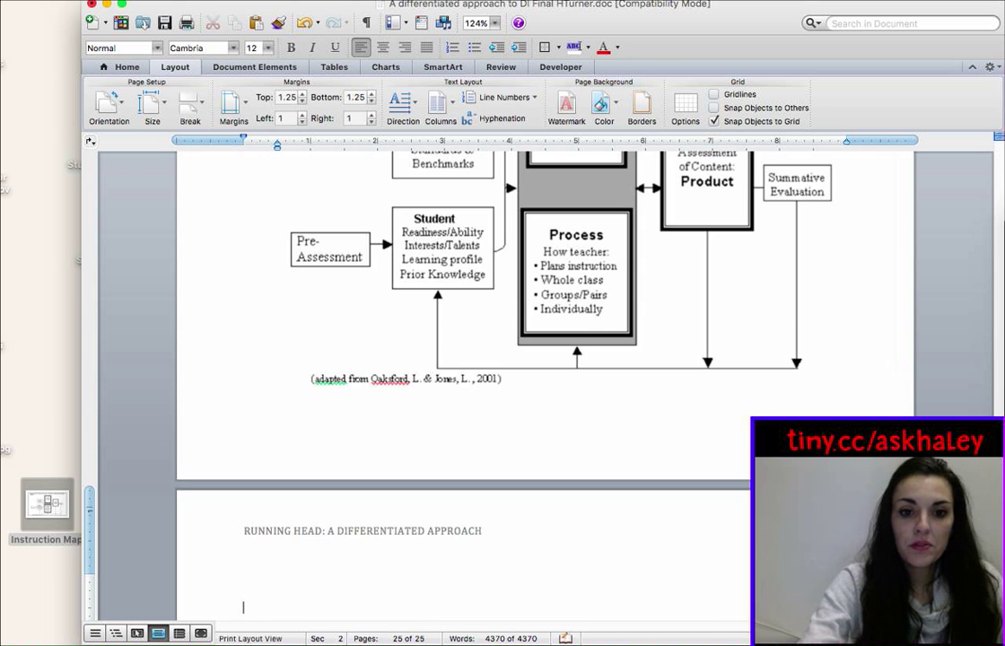
{"action": "scroll", "coordinate": [545, 377], "scroll_direction": "down", "scroll_amount": 3}
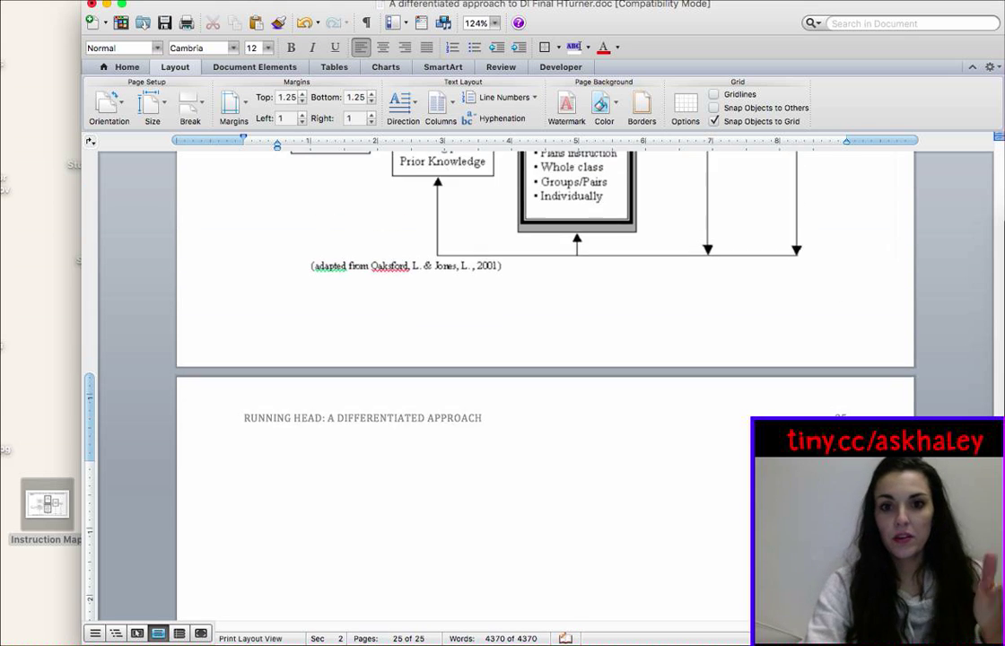
{"action": "scroll", "coordinate": [544, 377], "scroll_direction": "up", "scroll_amount": 2}
{"action": "scroll", "coordinate": [544, 377], "scroll_direction": "down", "scroll_amount": 5}
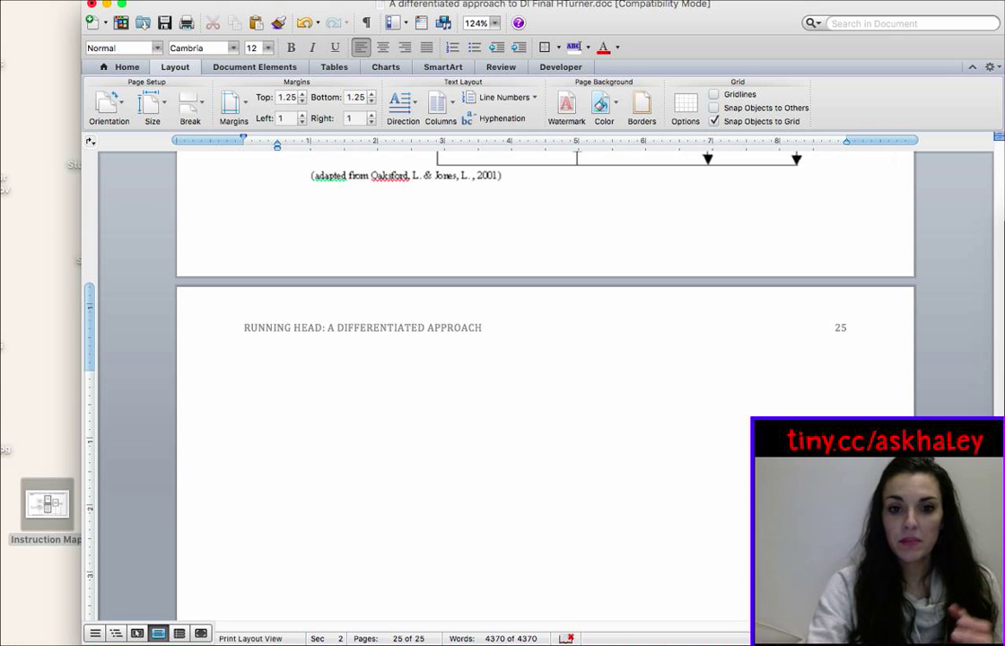
{"action": "scroll", "coordinate": [545, 376], "scroll_direction": "up", "scroll_amount": 10}
{"action": "scroll", "coordinate": [312, 246], "scroll_direction": "down", "scroll_amount": 9}
{"action": "scroll", "coordinate": [531, 343], "scroll_direction": "up", "scroll_amount": 1}
{"action": "left_click", "coordinate": [865, 216]}
{"action": "left_click", "coordinate": [505, 474]}
{"action": "key", "text": "BackSpace"}
{"action": "key", "text": "BackSpace"}
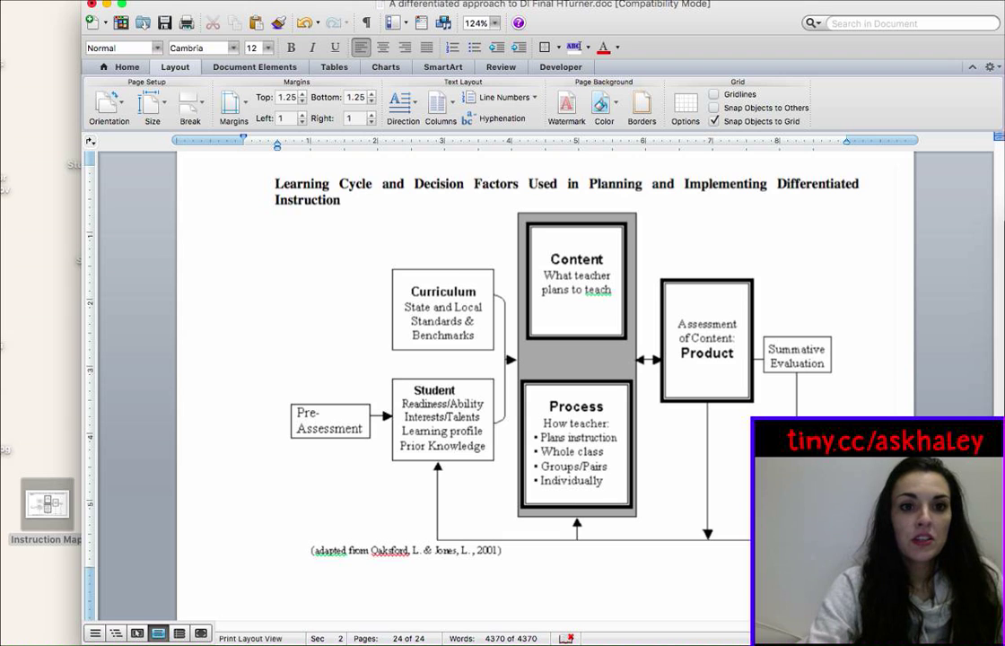
Add a Next Page section break after the flowchart and set the new page 25 to Portrait
{"action": "left_click", "coordinate": [125, 0]}
{"action": "mouse_move", "coordinate": [144, 5]}
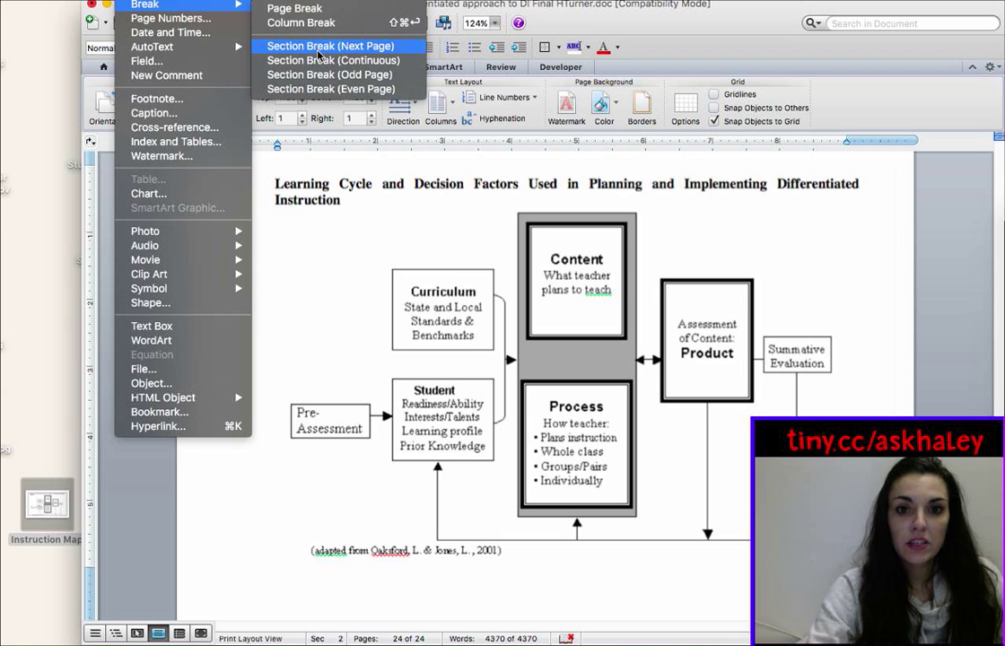
{"action": "left_click", "coordinate": [370, 51]}
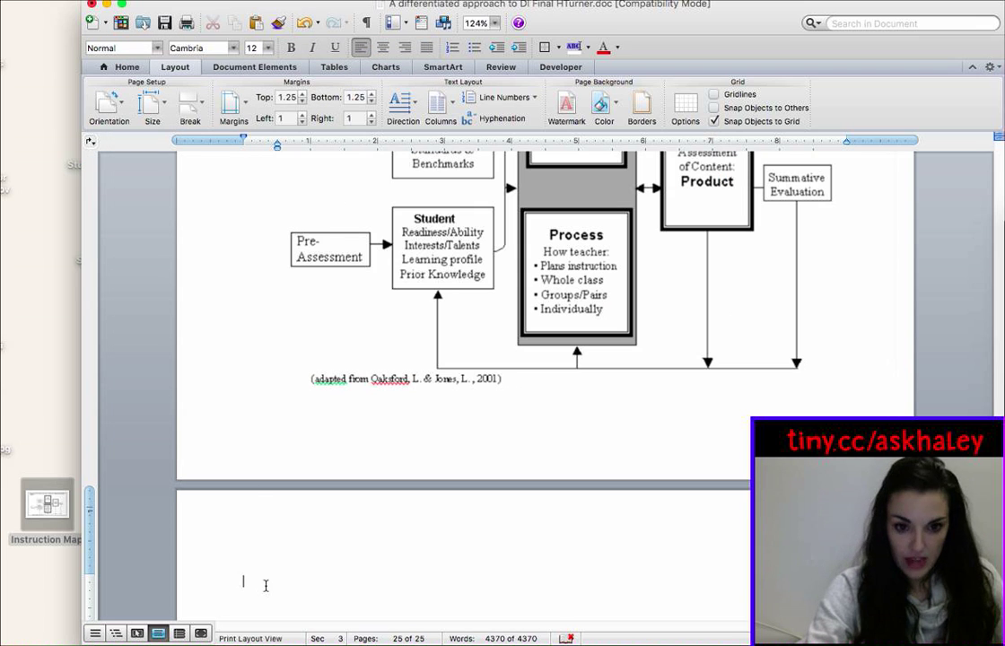
{"action": "scroll", "coordinate": [266, 584], "scroll_direction": "down", "scroll_amount": 4}
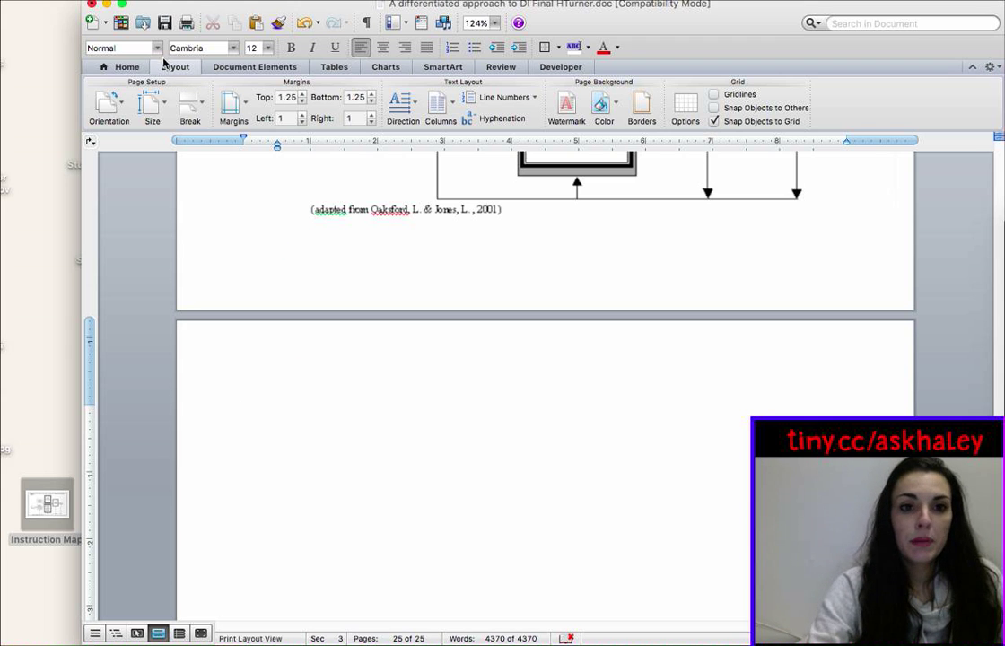
{"action": "left_click", "coordinate": [111, 107]}
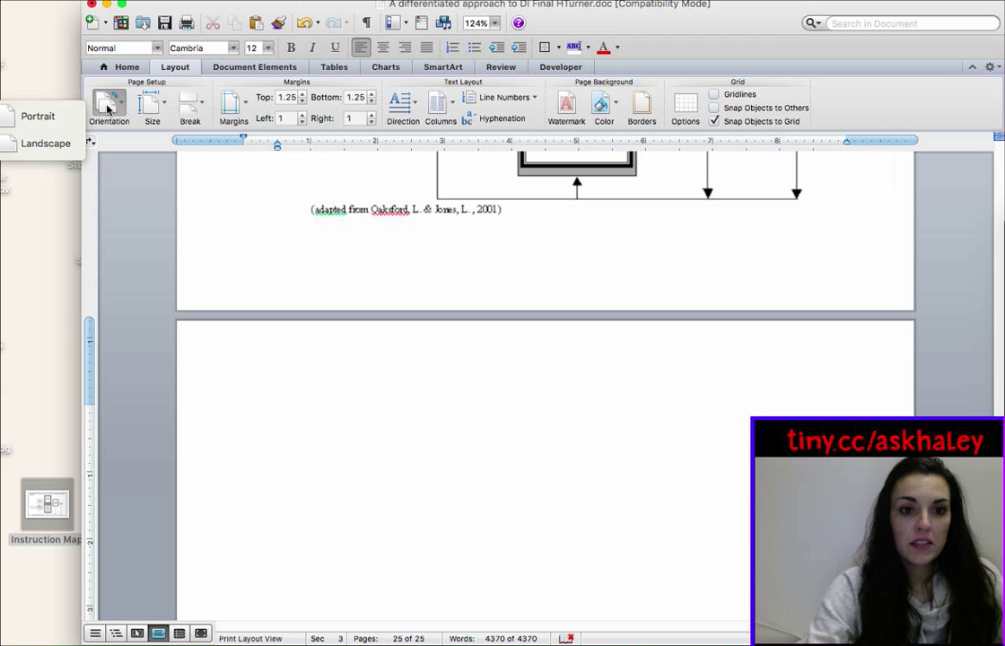
{"action": "left_click", "coordinate": [53, 121]}
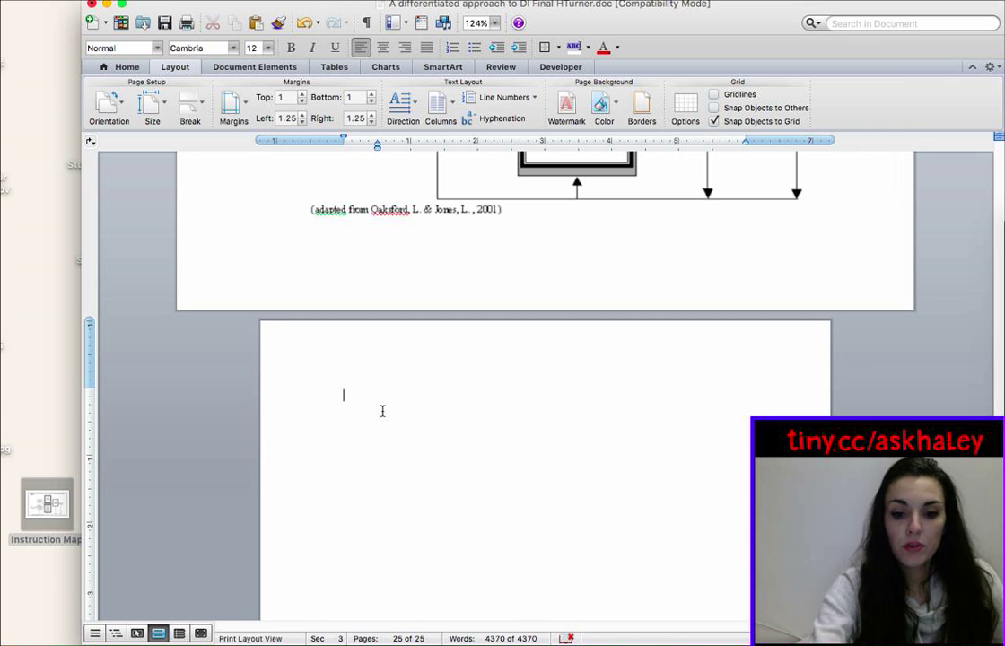
Paste the copied paragraphs beginning 'After the training the researcher provided a second survey…' onto page 25
{"action": "key", "text": "super+v"}
{"action": "scroll", "coordinate": [392, 492], "scroll_direction": "down", "scroll_amount": 3}
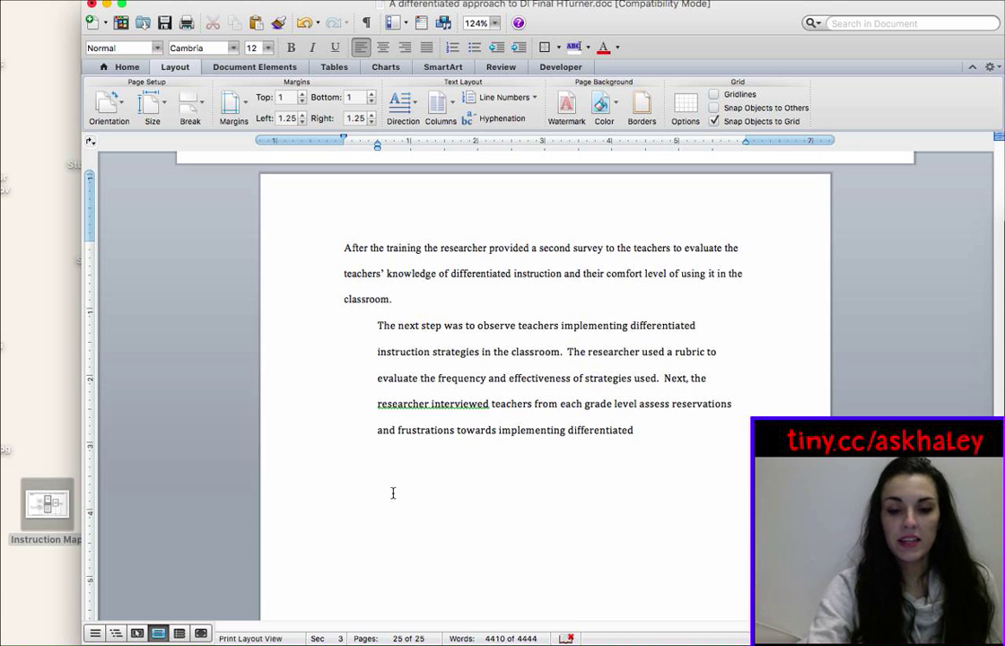
{"action": "scroll", "coordinate": [392, 493], "scroll_direction": "up", "scroll_amount": 1}
{"action": "scroll", "coordinate": [392, 492], "scroll_direction": "up", "scroll_amount": 4}
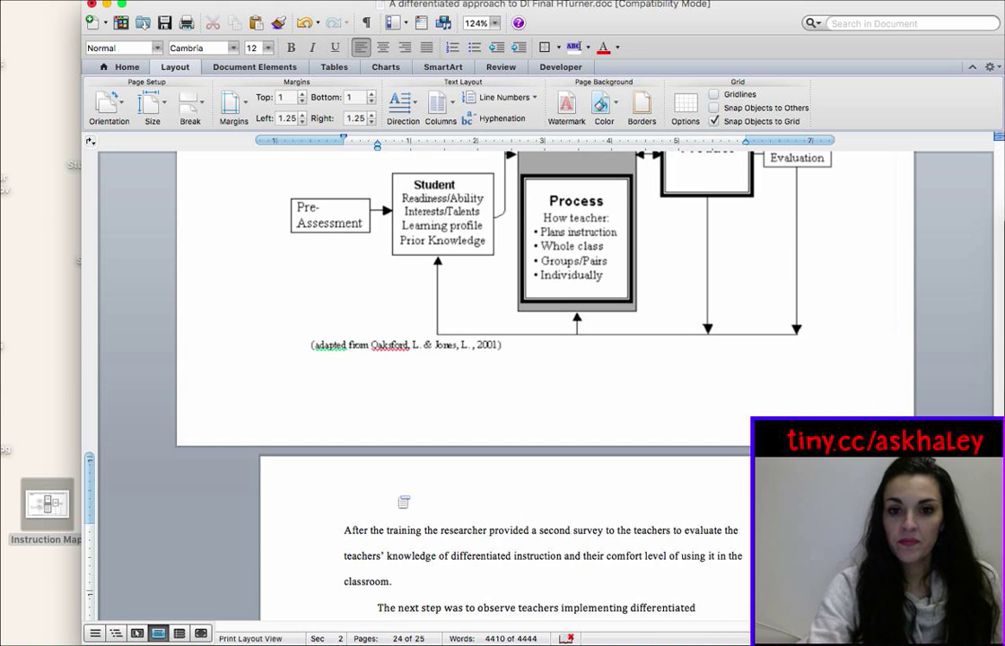
Resize the flowchart from its top-left corner so its '(adapted from…, 2001)' caption fits on page 24
{"action": "scroll", "coordinate": [404, 512], "scroll_direction": "up", "scroll_amount": 3}
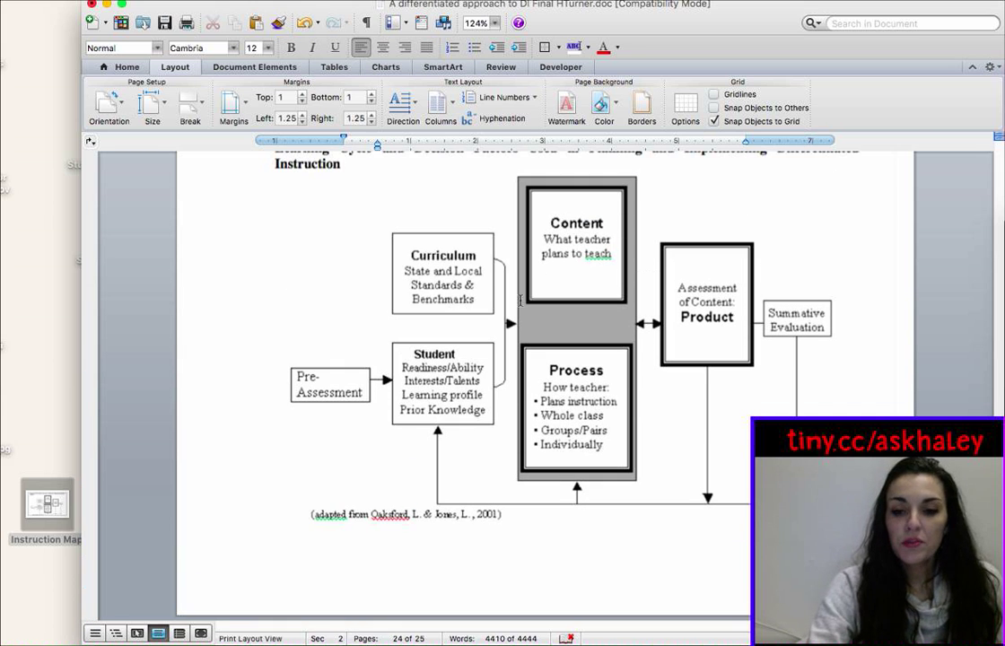
{"action": "left_click", "coordinate": [490, 306]}
{"action": "scroll", "coordinate": [484, 301], "scroll_direction": "up", "scroll_amount": 1}
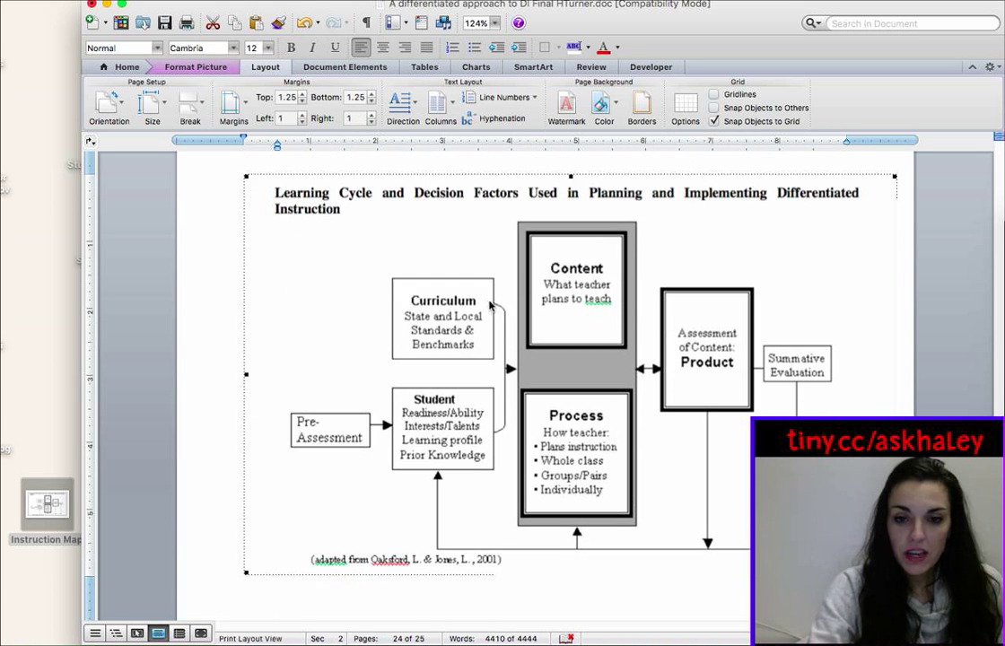
{"action": "left_click", "coordinate": [560, 401]}
{"action": "left_click", "coordinate": [554, 379]}
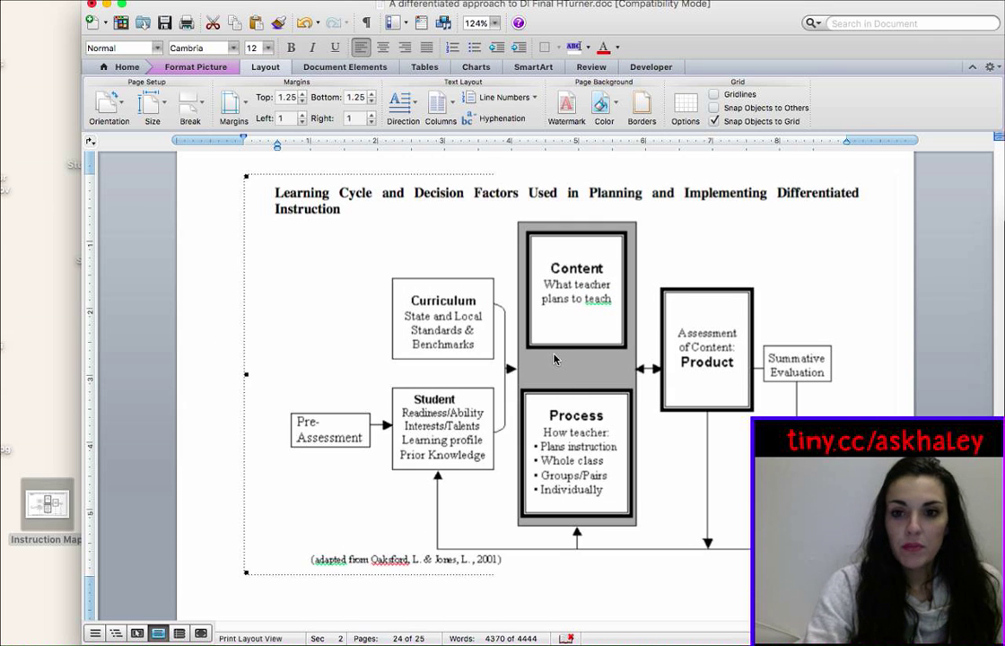
{"action": "left_click_drag", "start_coordinate": [554, 359], "coordinate": [484, 386]}
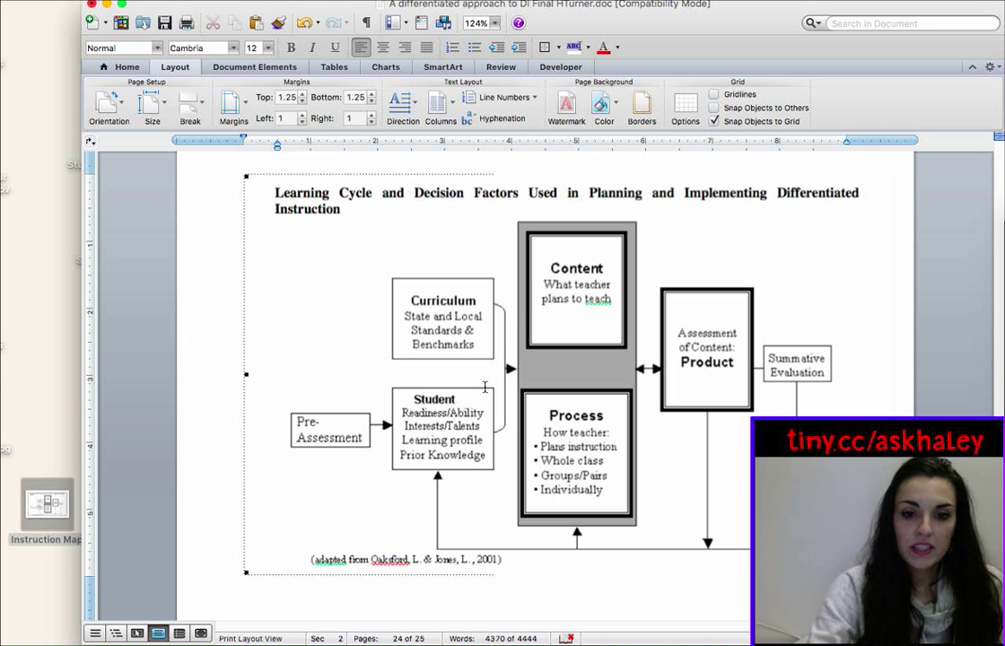
{"action": "left_click", "coordinate": [484, 387]}
{"action": "mouse_move", "coordinate": [246, 175]}
{"action": "left_mouse_down"}
{"action": "mouse_move", "coordinate": [214, 155]}
{"action": "mouse_move", "coordinate": [228, 169]}
{"action": "left_mouse_up"}
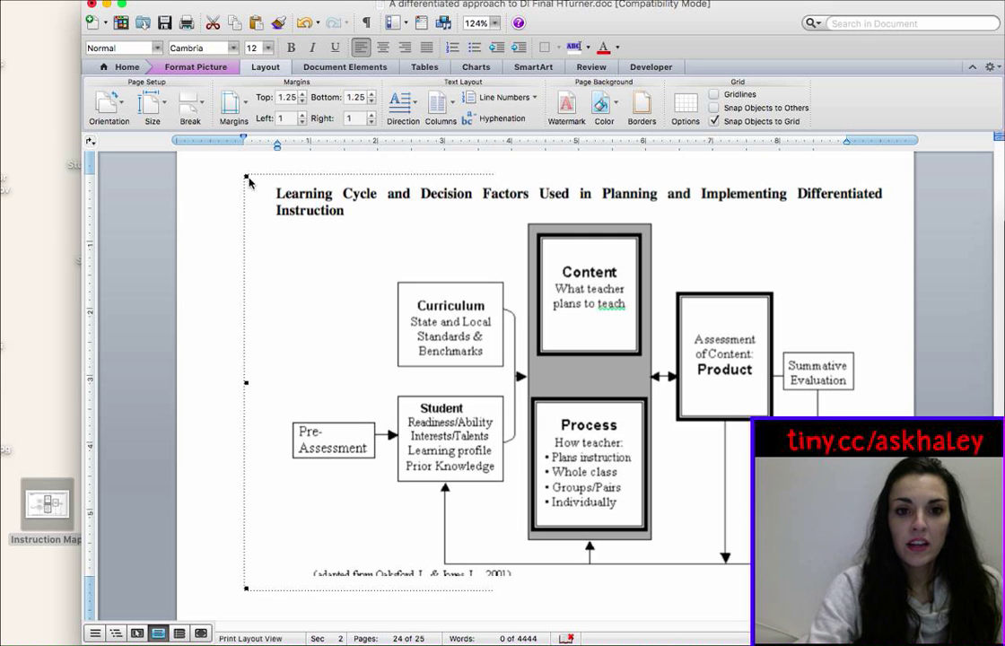
{"action": "left_click_drag", "start_coordinate": [245, 176], "coordinate": [259, 191]}
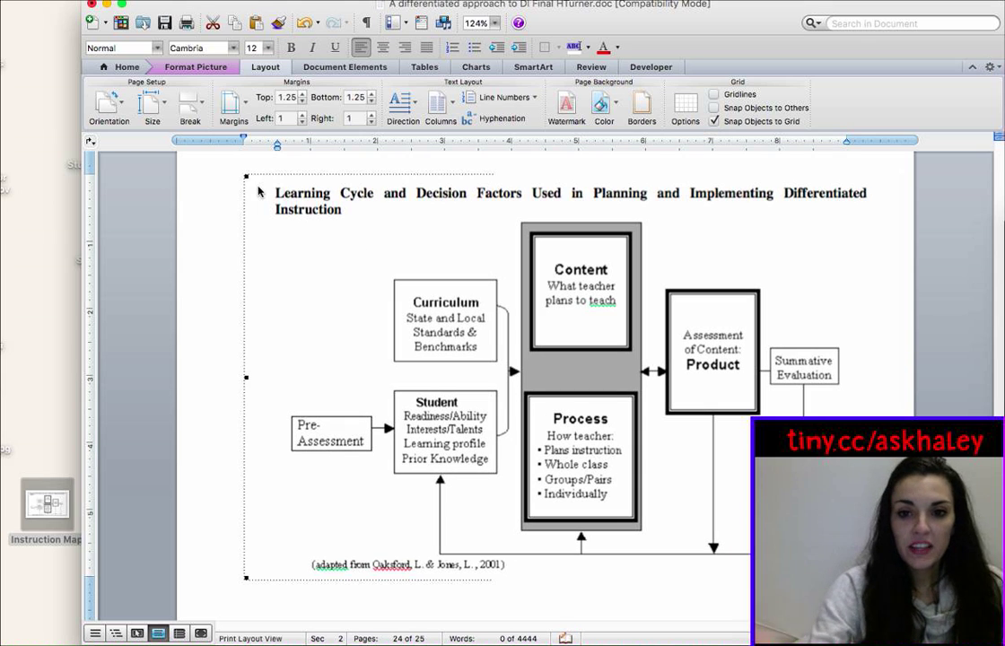
Set the flowchart's wrapping to In front of text in Format Picture, then drag it up-left
{"action": "right_click", "coordinate": [350, 249]}
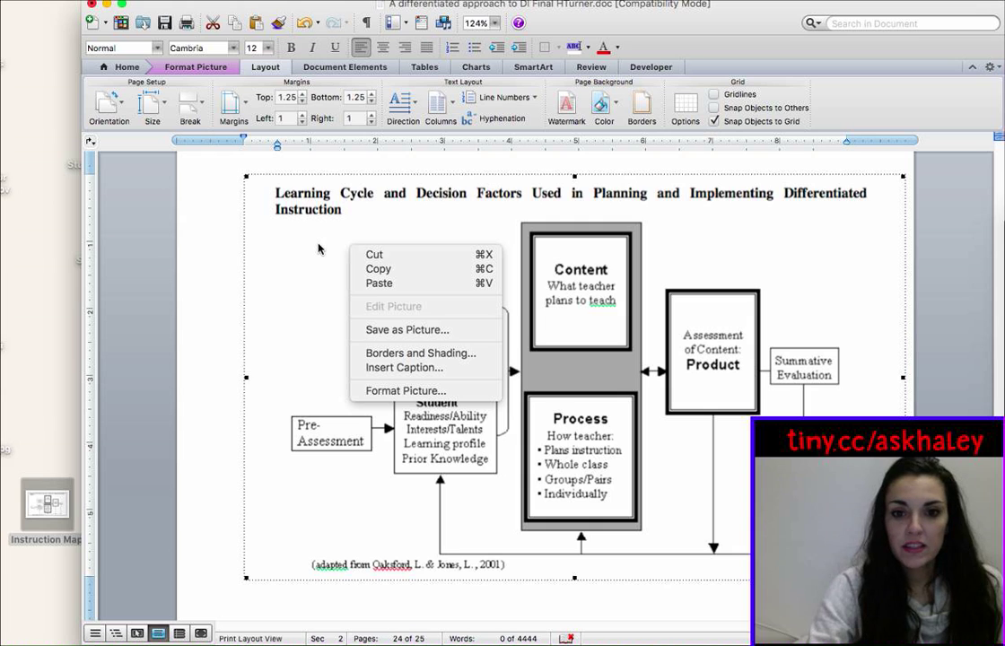
{"action": "left_click", "coordinate": [333, 231]}
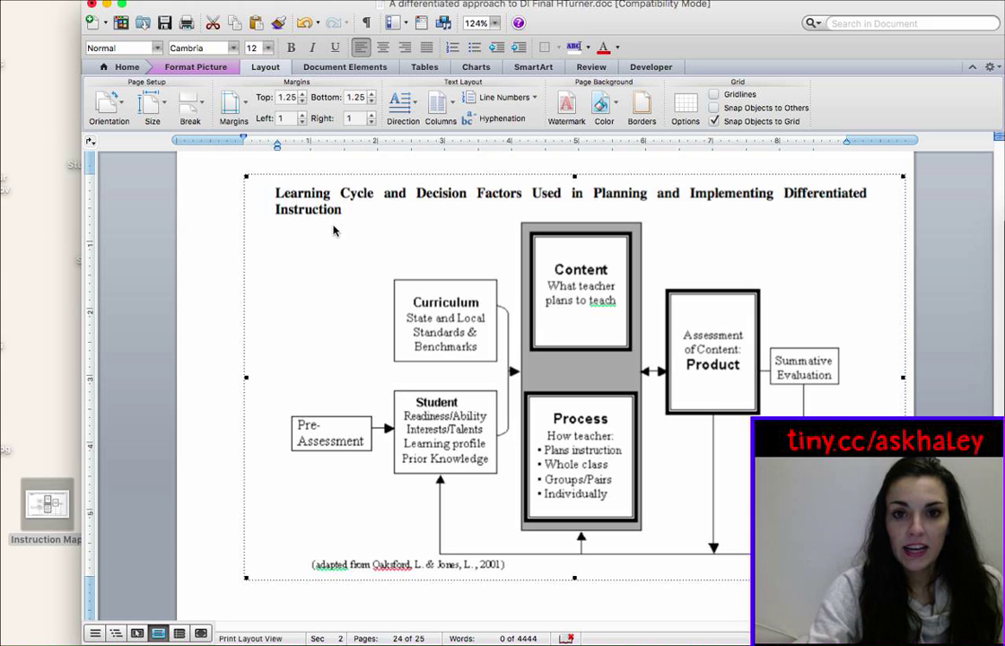
{"action": "right_click", "coordinate": [333, 232]}
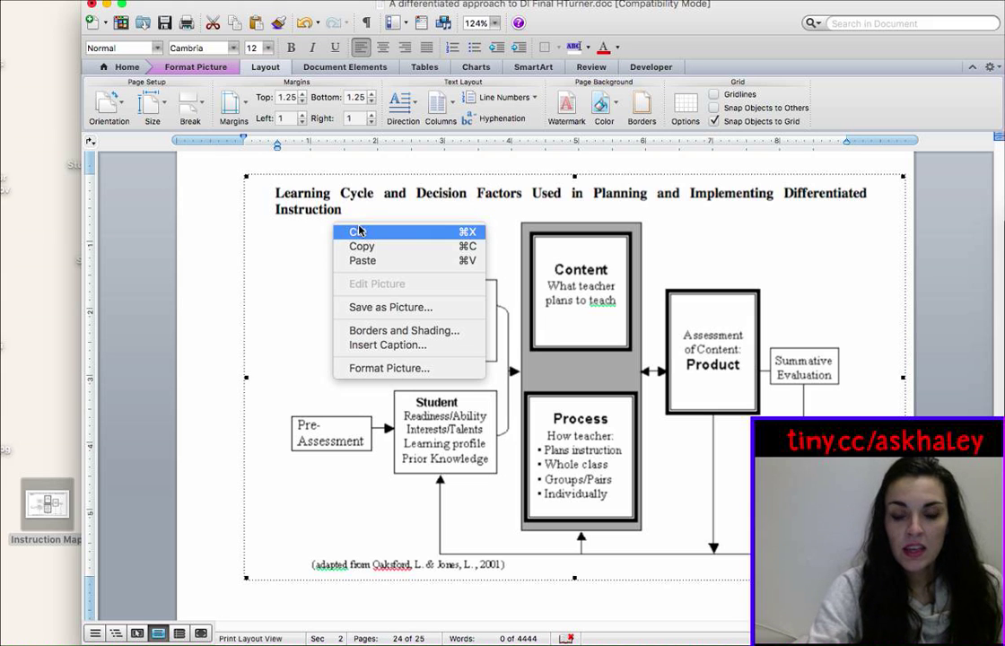
{"action": "left_click", "coordinate": [391, 369]}
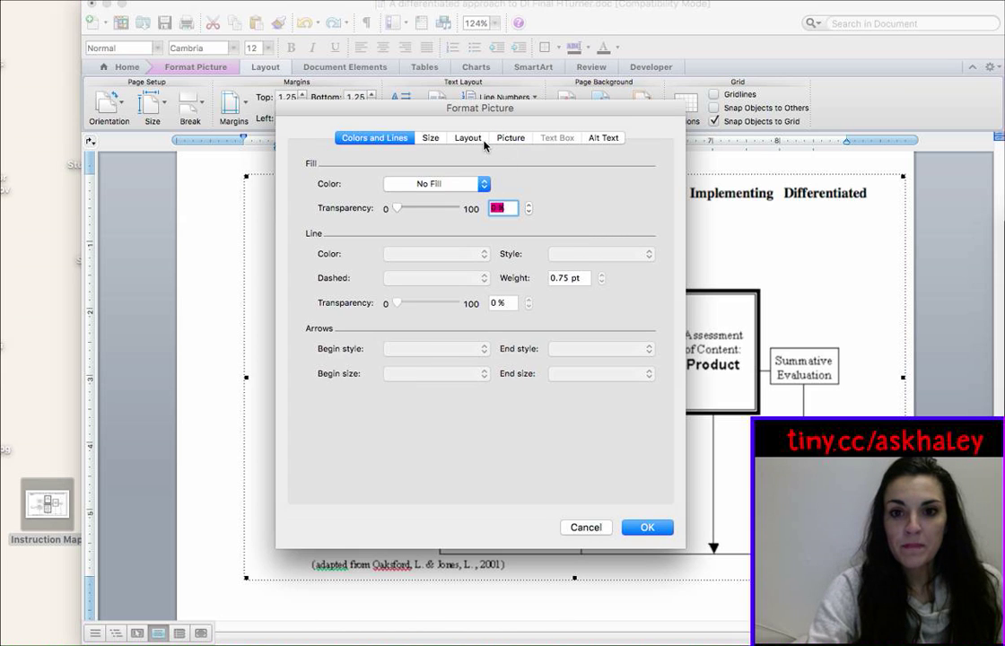
{"action": "left_click", "coordinate": [482, 142]}
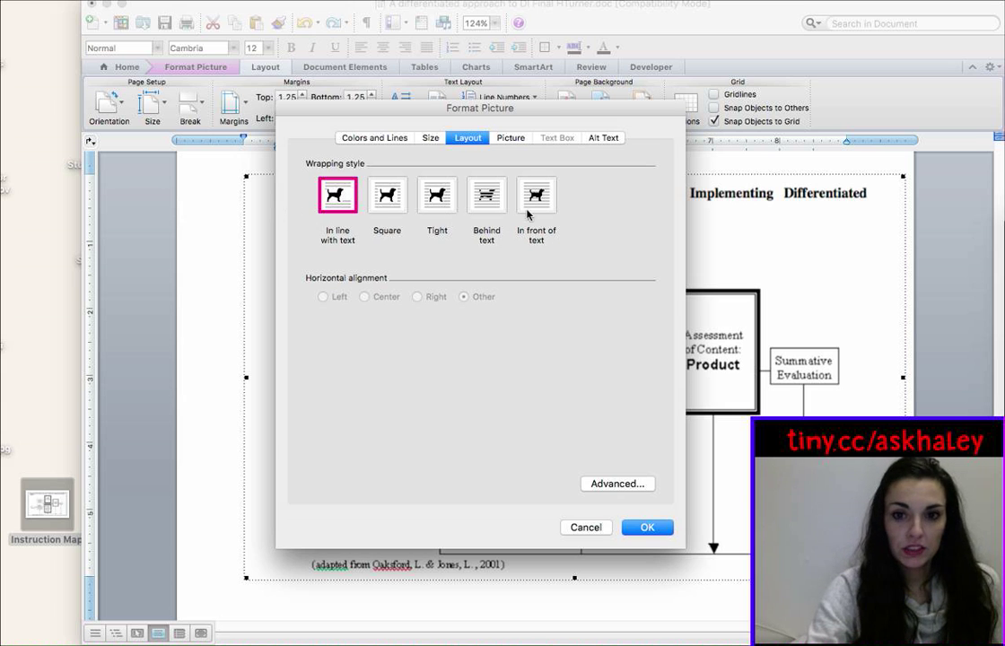
{"action": "left_click", "coordinate": [535, 199]}
{"action": "left_click", "coordinate": [644, 527]}
{"action": "left_click_drag", "start_coordinate": [610, 453], "coordinate": [527, 367]}
Stretch the flowchart taller, shift it left, and enlarge it from the top-right corner
{"action": "scroll", "coordinate": [526, 363], "scroll_direction": "down", "scroll_amount": 2}
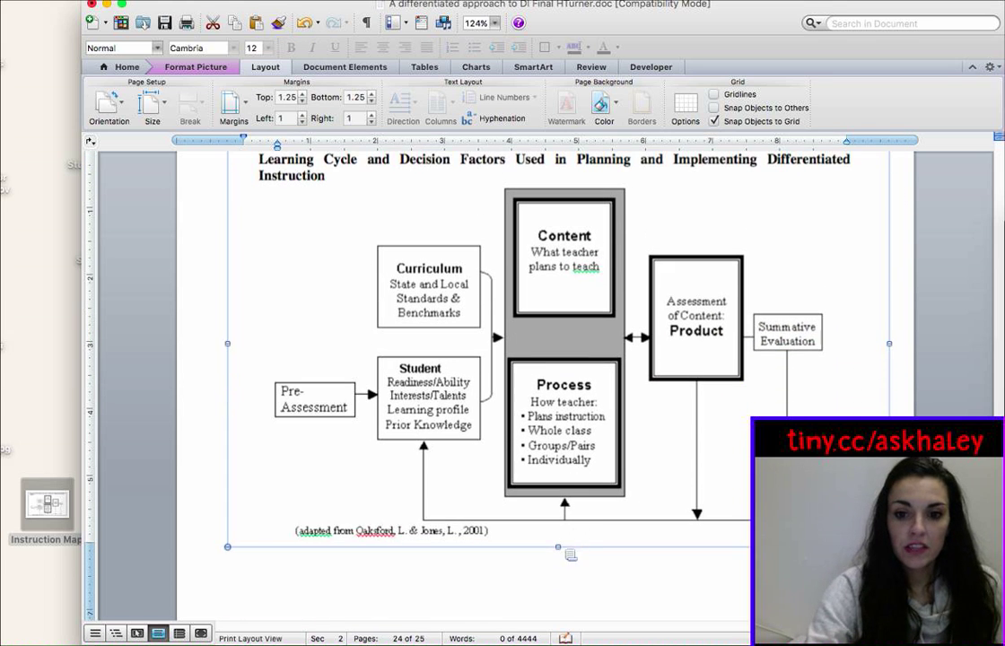
{"action": "left_click_drag", "start_coordinate": [565, 549], "coordinate": [565, 601]}
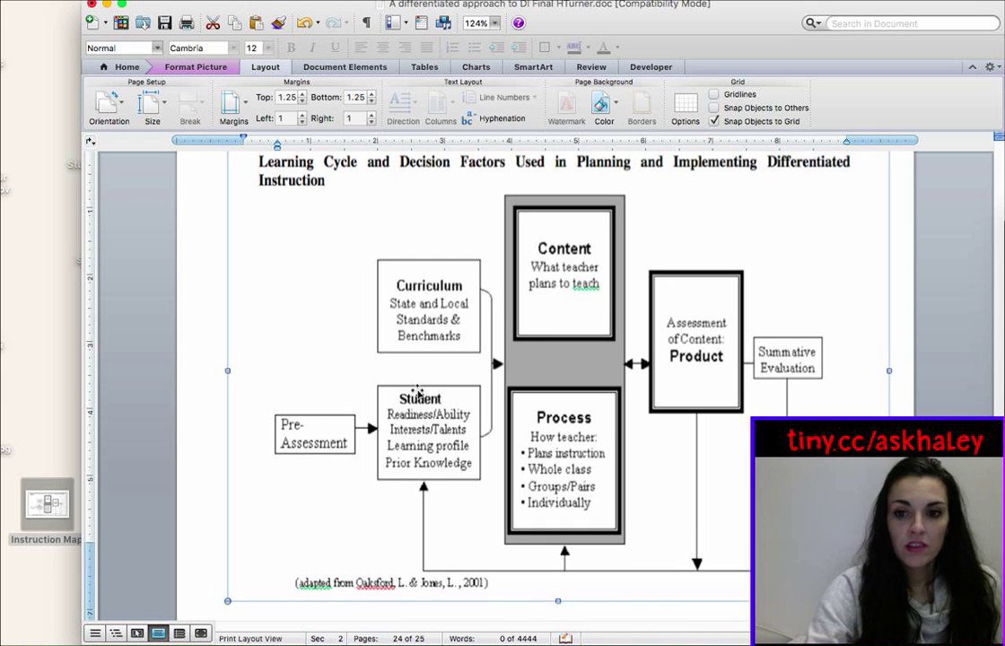
{"action": "left_click_drag", "start_coordinate": [417, 388], "coordinate": [378, 391]}
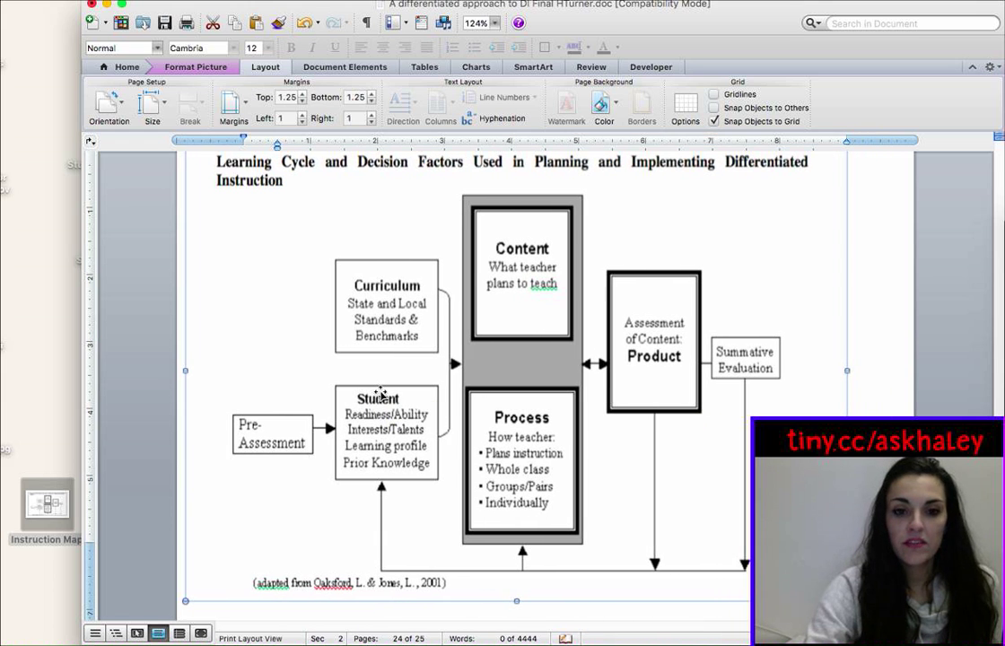
{"action": "scroll", "coordinate": [379, 395], "scroll_direction": "up", "scroll_amount": 5}
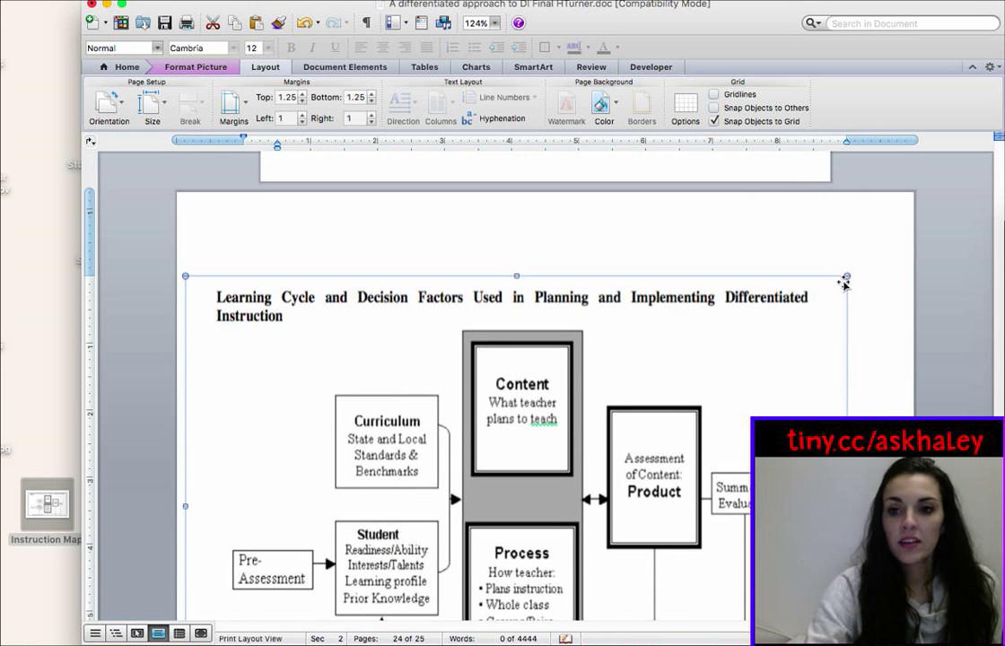
{"action": "left_click_drag", "start_coordinate": [844, 280], "coordinate": [882, 243]}
{"action": "left_click", "coordinate": [716, 241]}
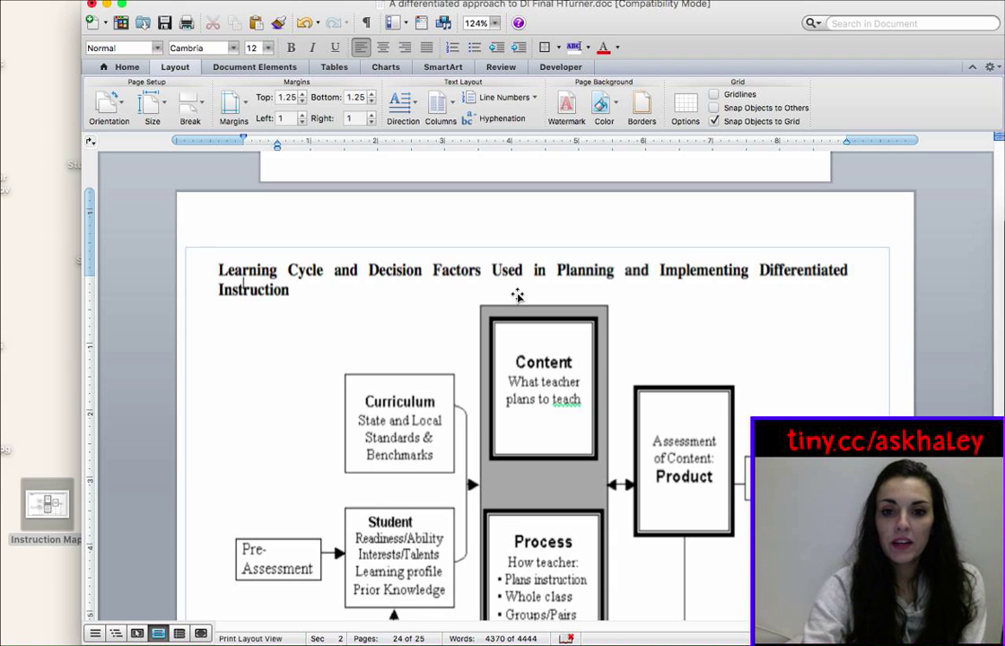
{"action": "right_click", "coordinate": [491, 276]}
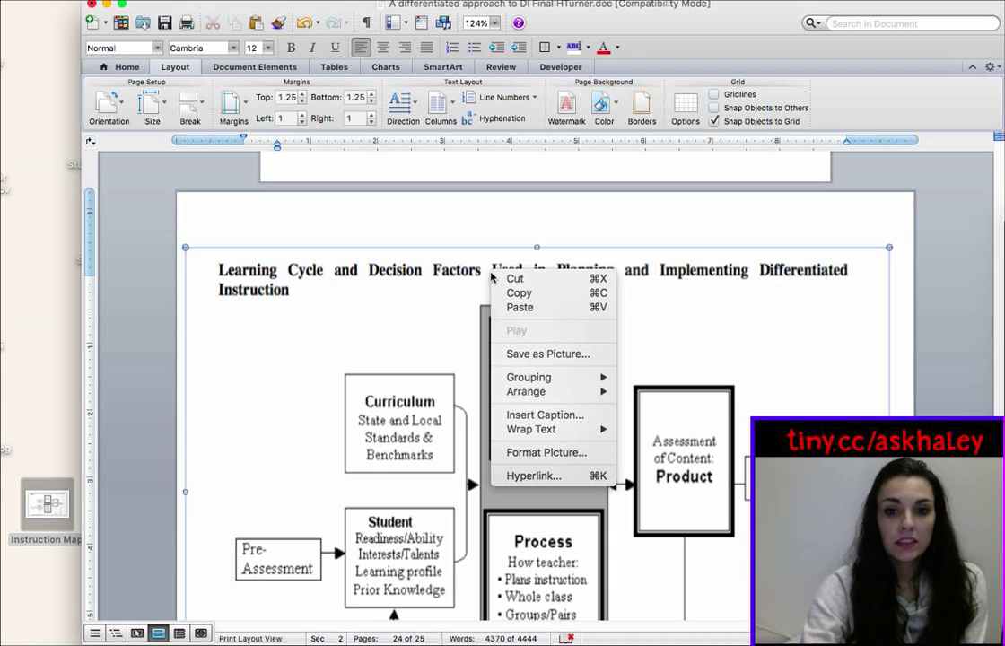
{"action": "left_click", "coordinate": [540, 453]}
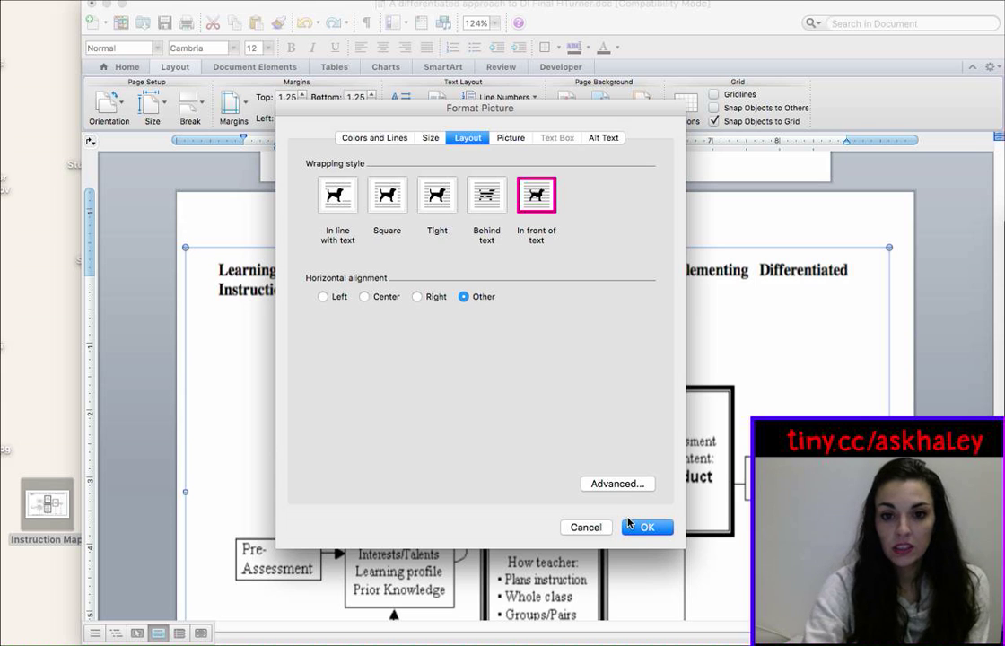
{"action": "left_click", "coordinate": [646, 528]}
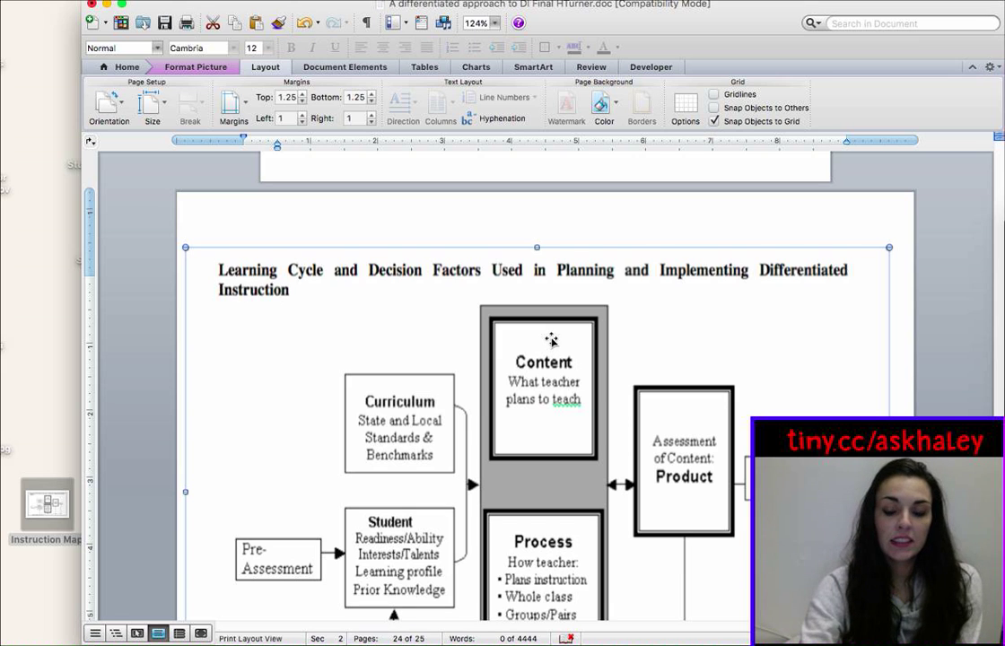
{"action": "left_click", "coordinate": [436, 191]}
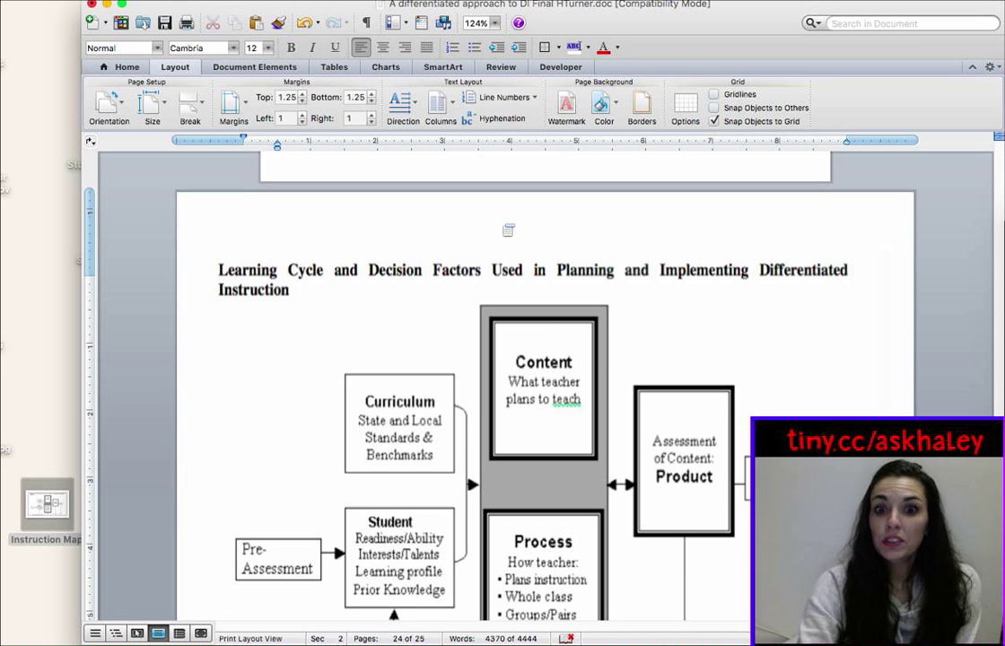
Move the flowchart slightly right to about 0.51" from the left and 0.88" from the top
{"action": "left_click", "coordinate": [512, 280]}
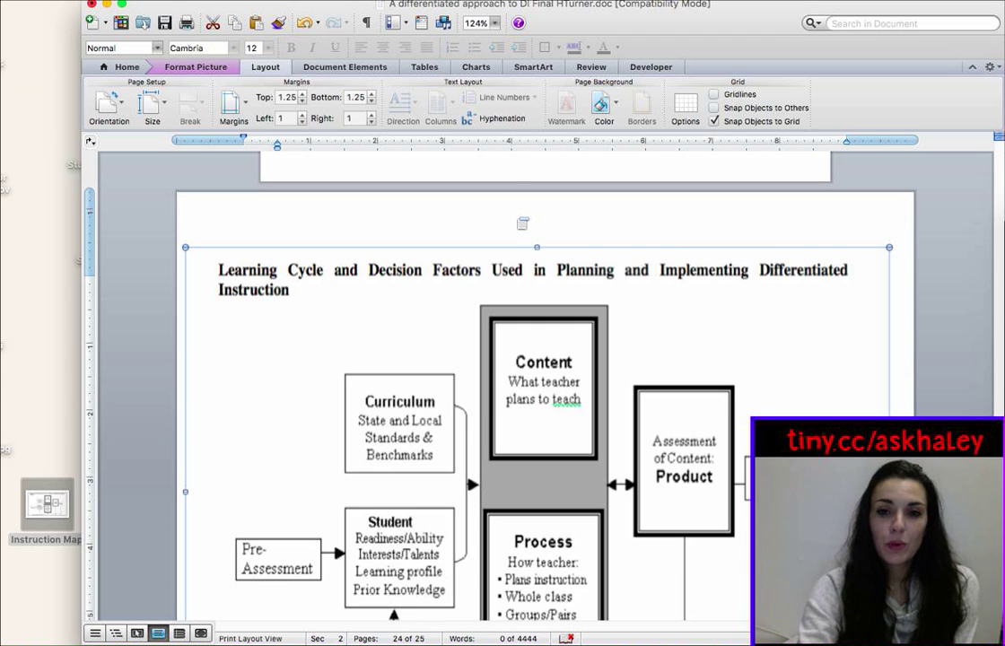
{"action": "mouse_move", "coordinate": [628, 271]}
{"action": "left_mouse_down"}
{"action": "mouse_move", "coordinate": [653, 274]}
{"action": "mouse_move", "coordinate": [643, 269]}
{"action": "left_mouse_up"}
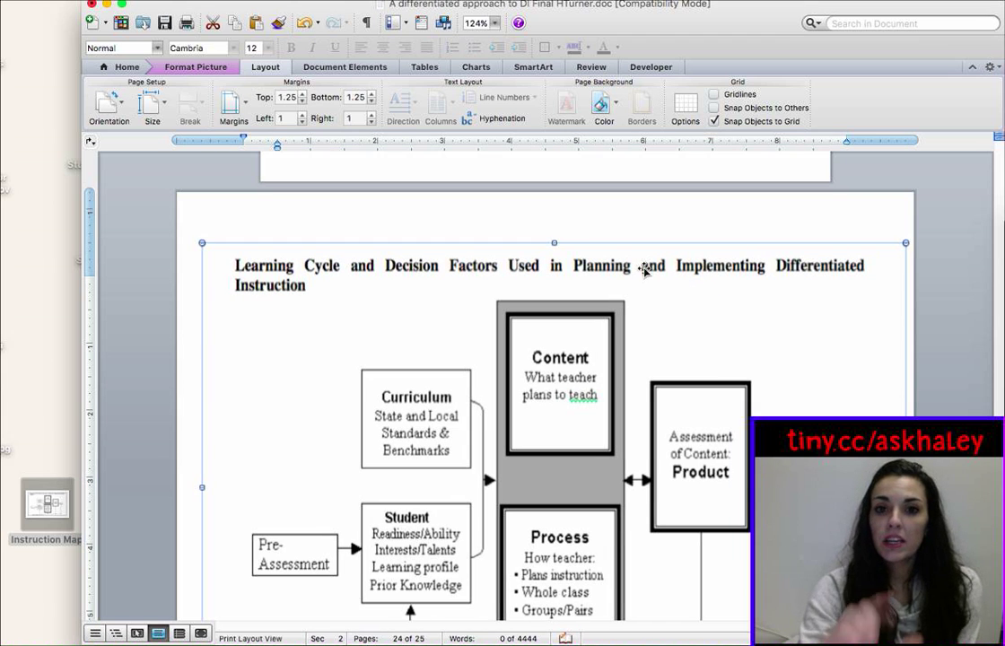